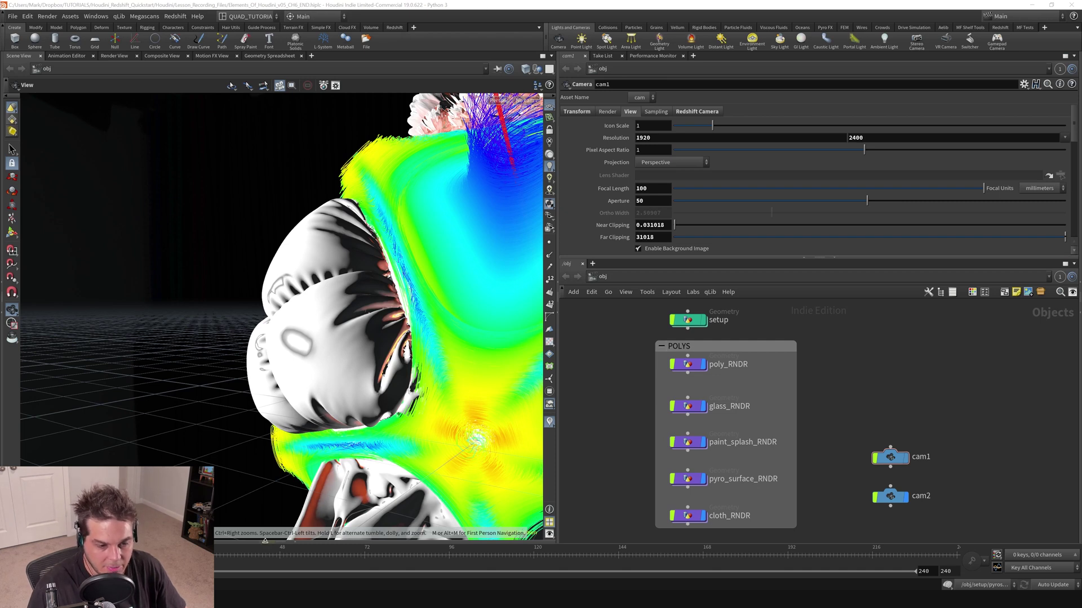
- Open the Redshift render view below the viewport, hide its Display panel, and look through cam2
drag(265, 539, 313, 299)
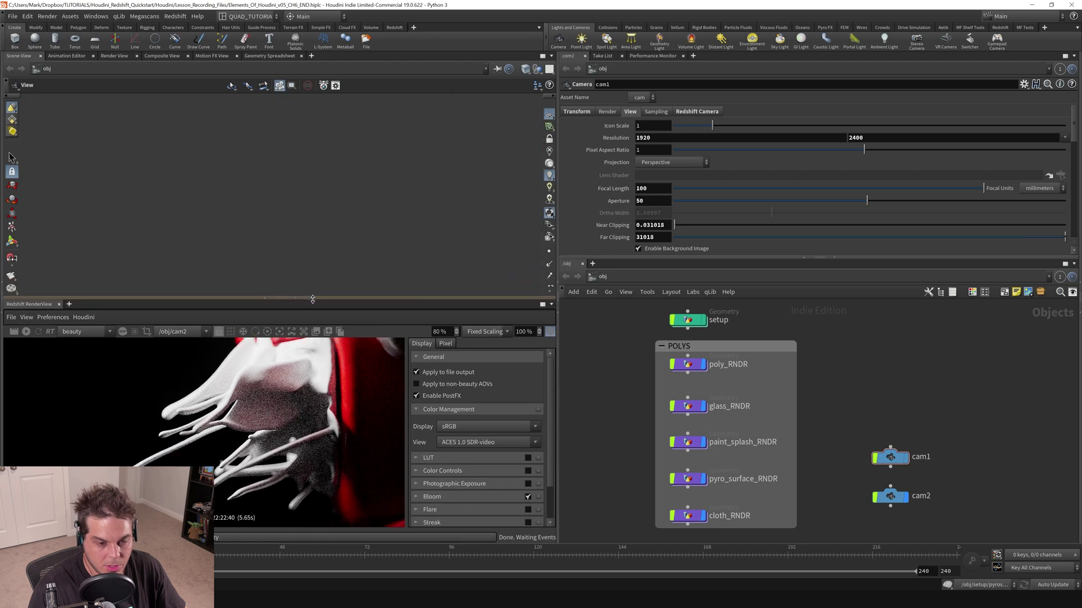
click(552, 333)
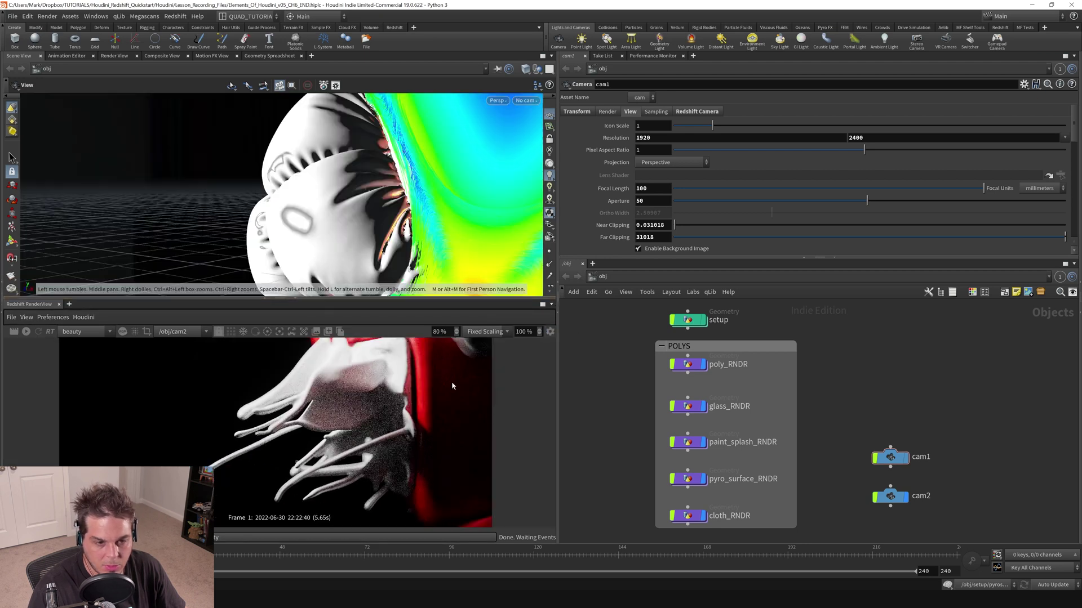
click(527, 102)
click(525, 161)
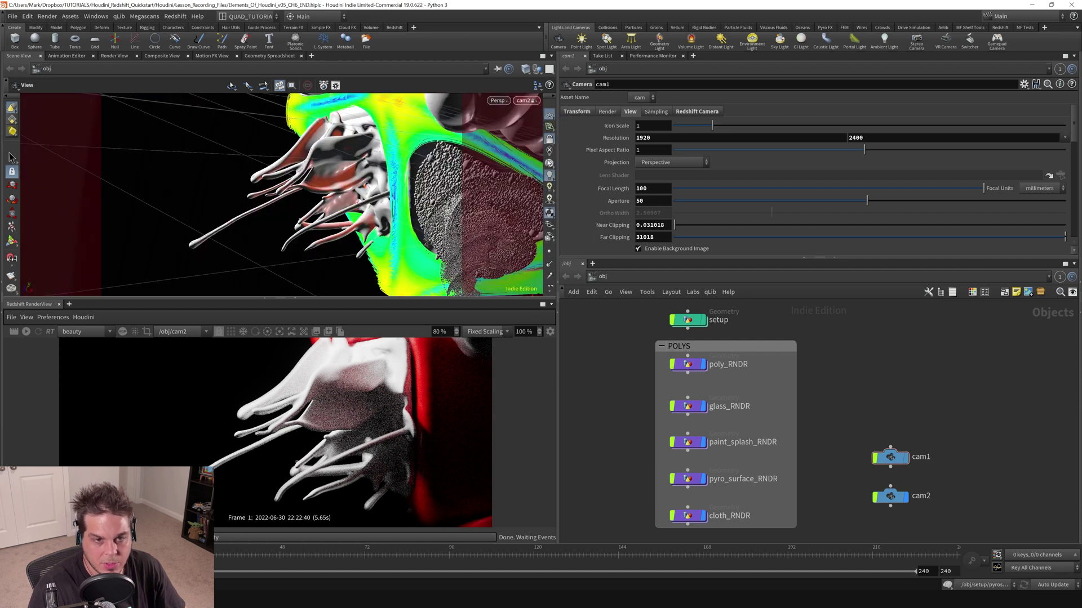
- Tumble the cam2 view around the airbags and start the interactive Redshift render
mouse_move(386, 149)
mouse_down()
mouse_move(377, 267)
mouse_move(338, 237)
mouse_up()
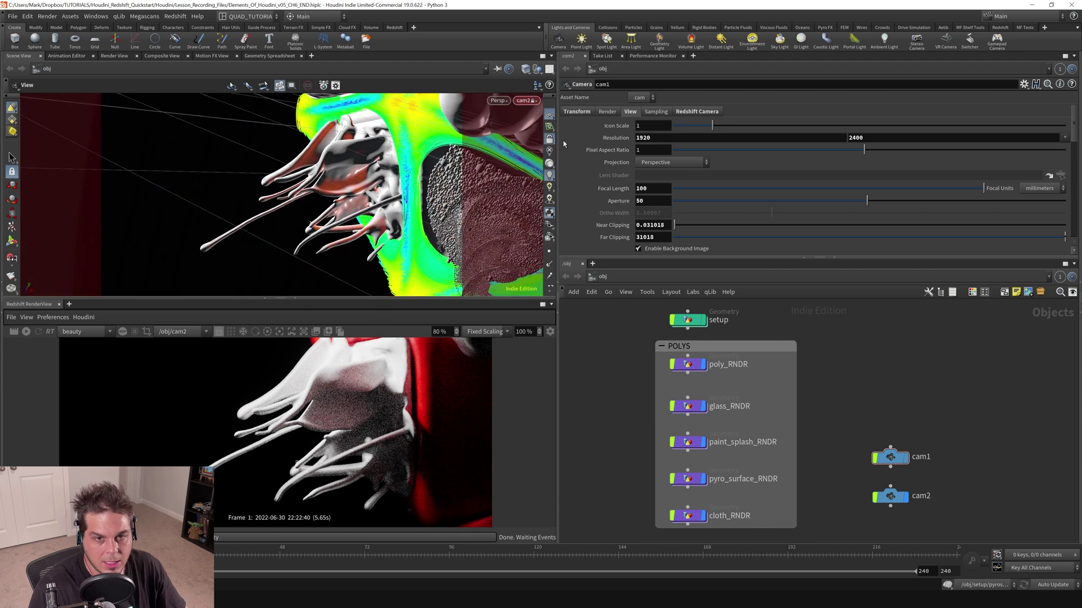
drag(402, 140, 382, 290)
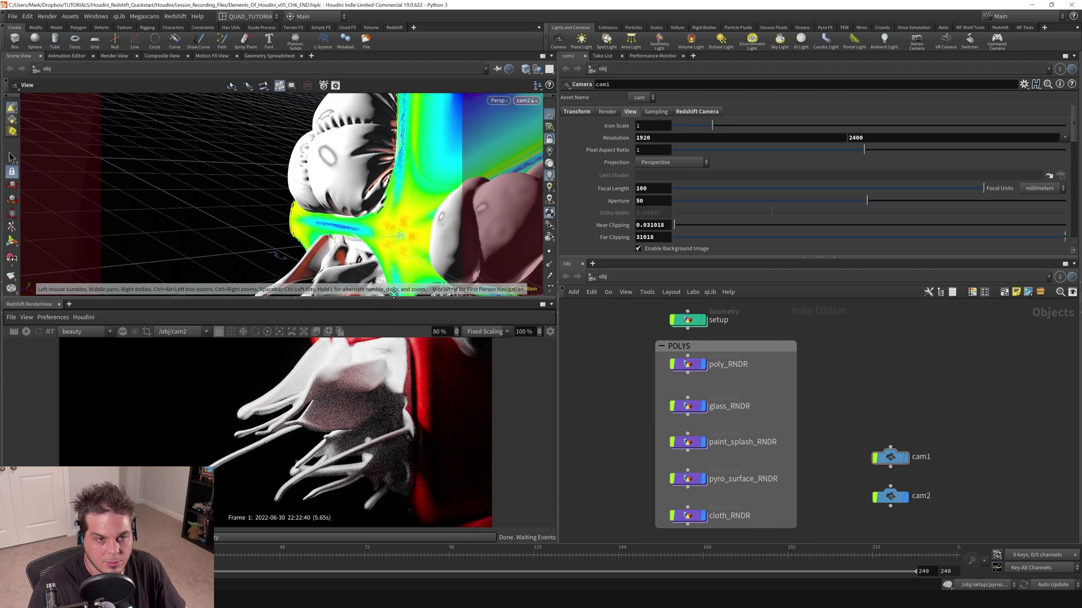
drag(327, 208, 344, 218)
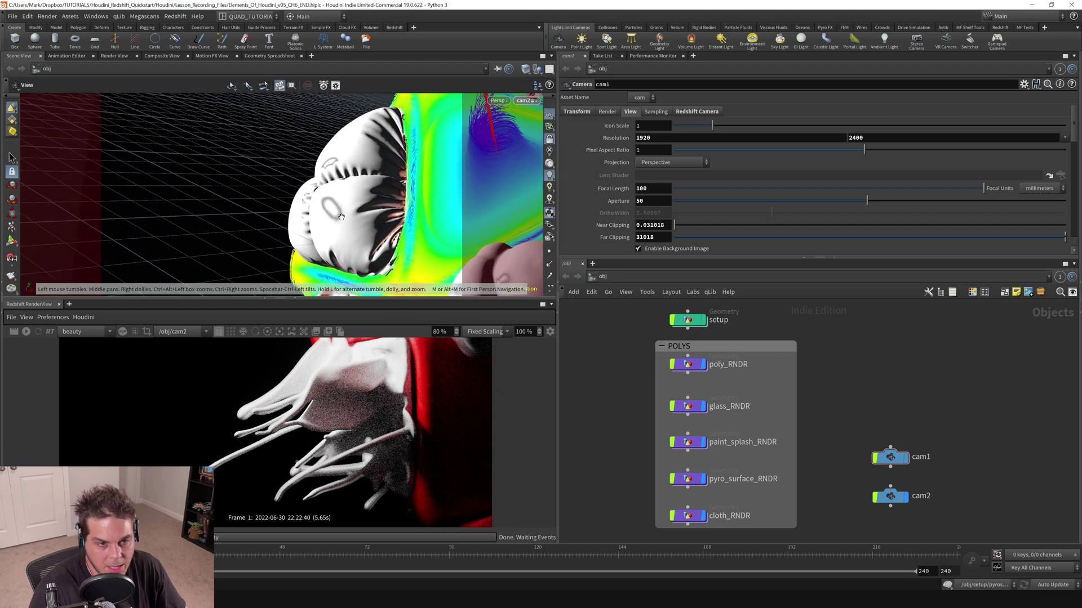
drag(342, 219, 333, 240)
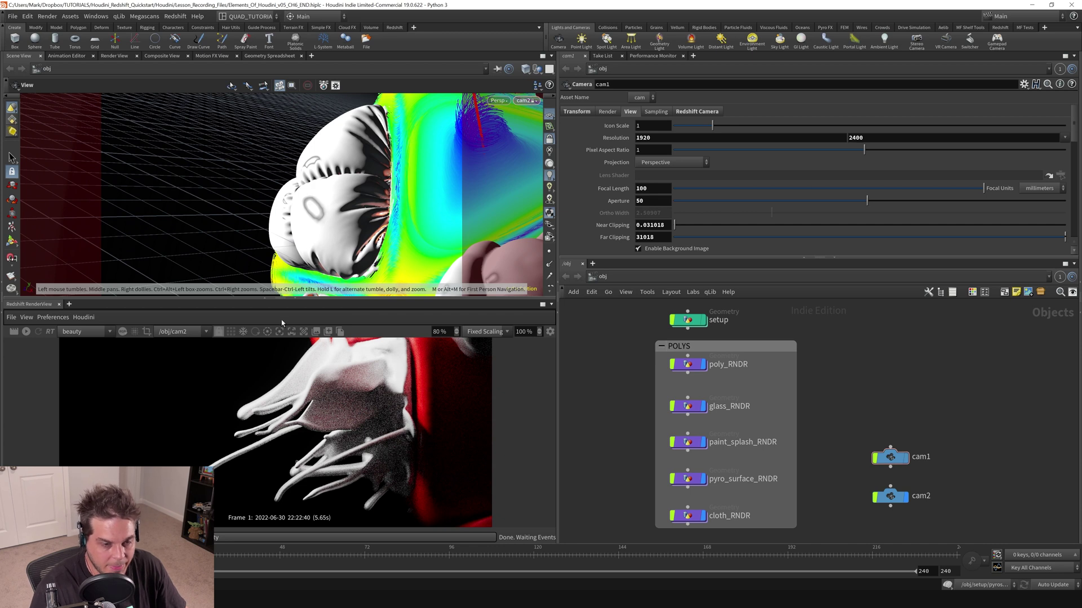
drag(307, 299, 307, 283)
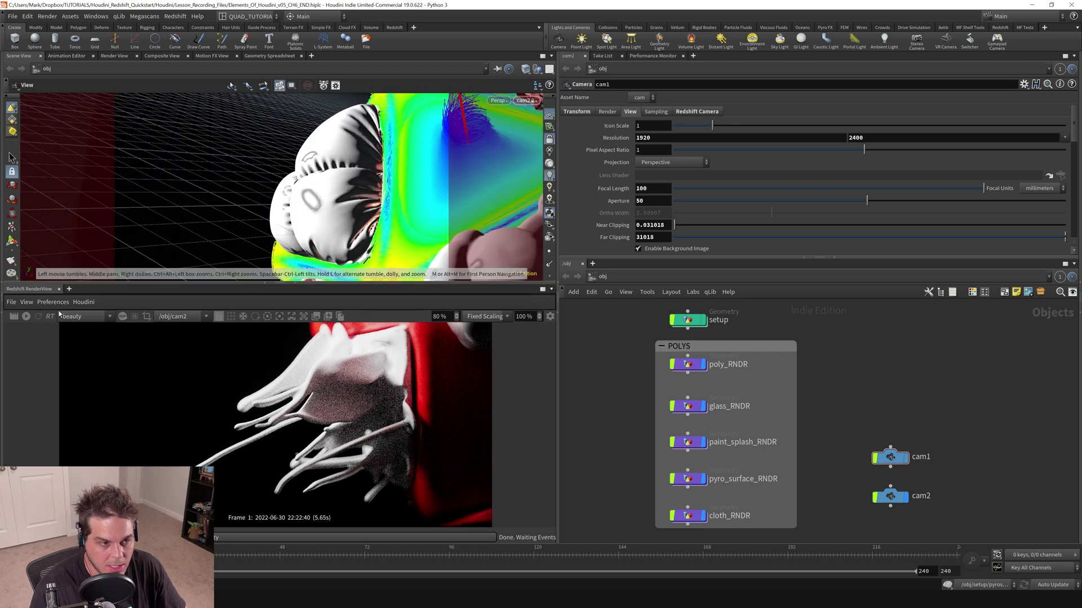
click(26, 317)
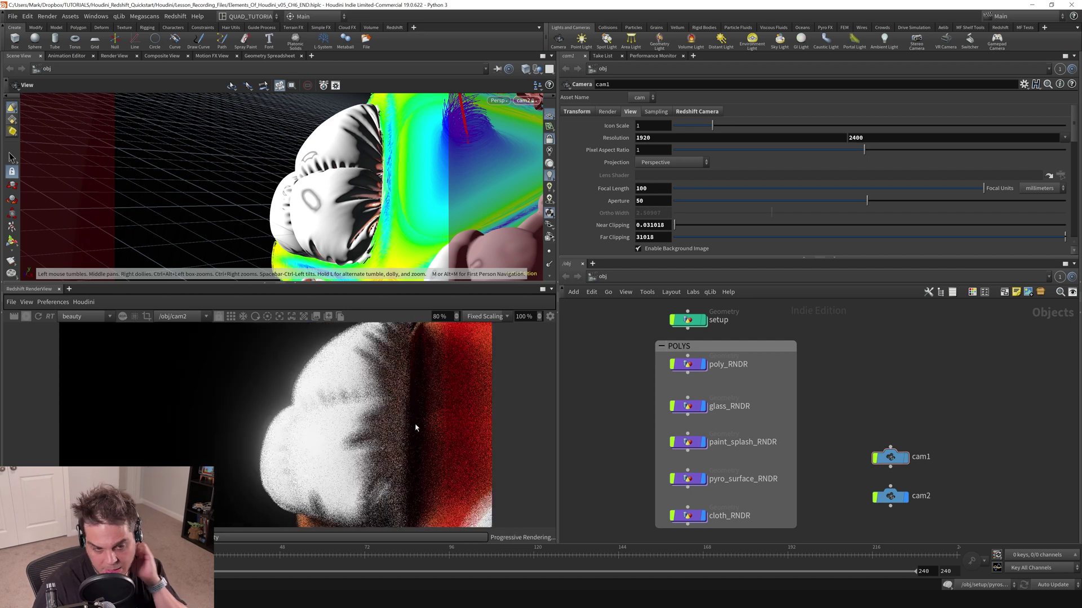
- Turn off Enable PostFX in the render view's Display settings
click(550, 317)
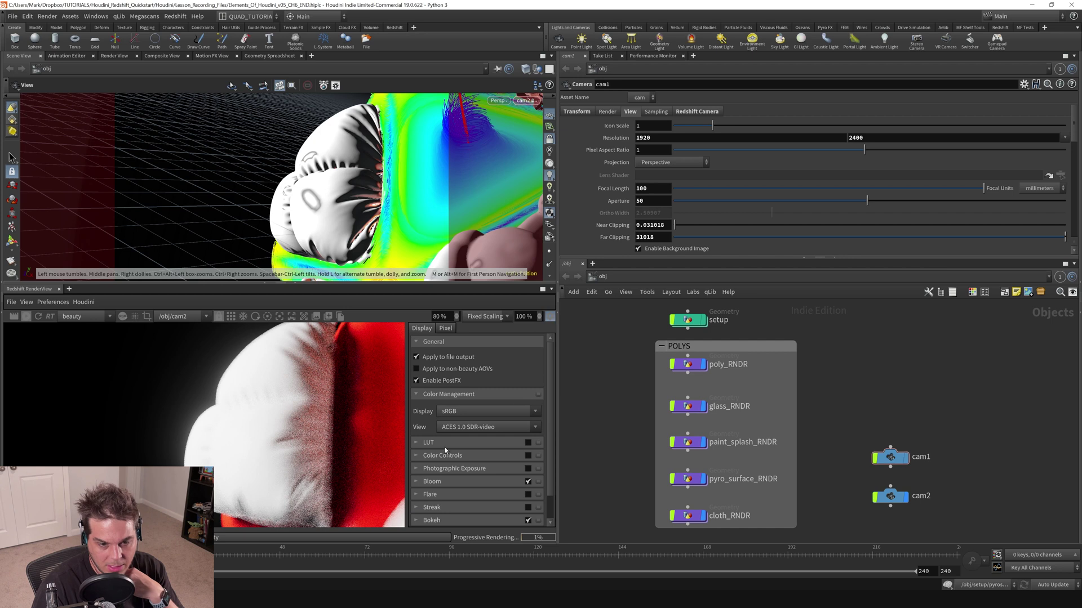
scroll(445, 450, down, 2)
scroll(518, 454, up, 2)
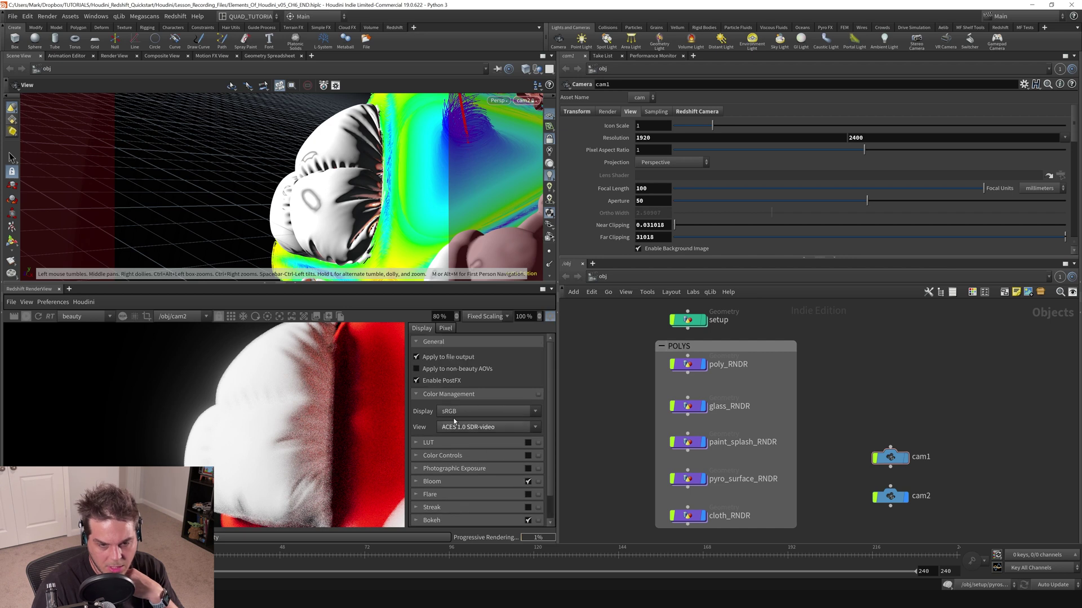
click(428, 380)
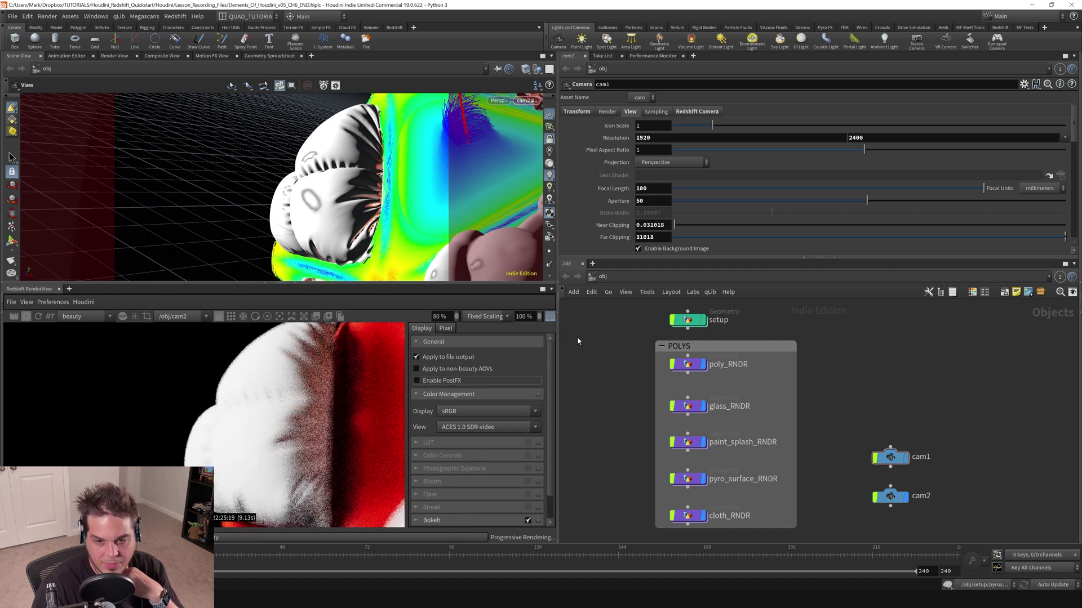
- Disable depth of field on cam2's Redshift Camera DOF tab and save the scene
click(890, 456)
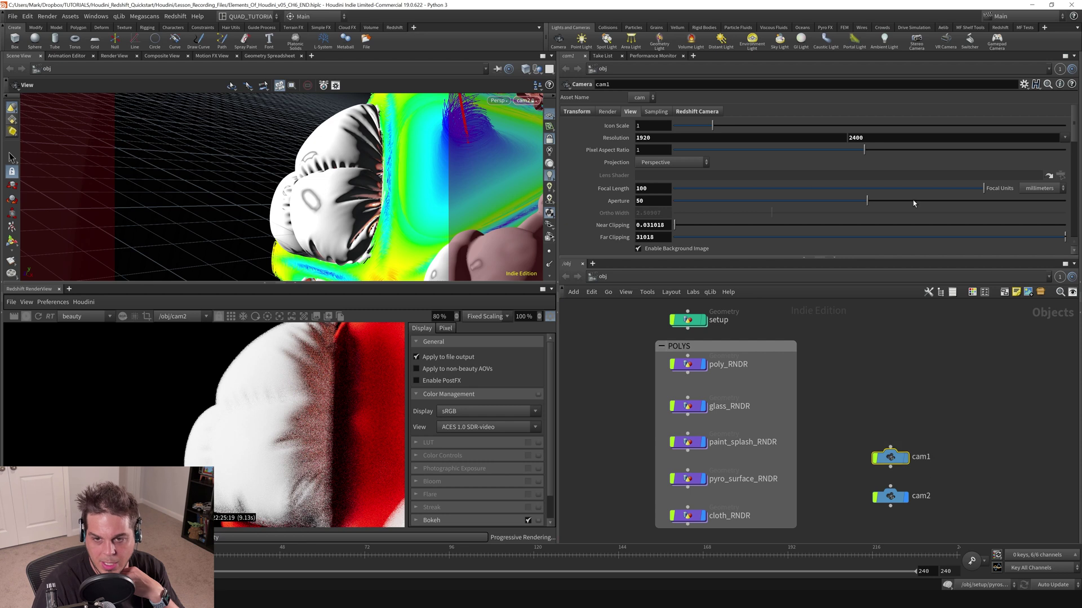
click(684, 112)
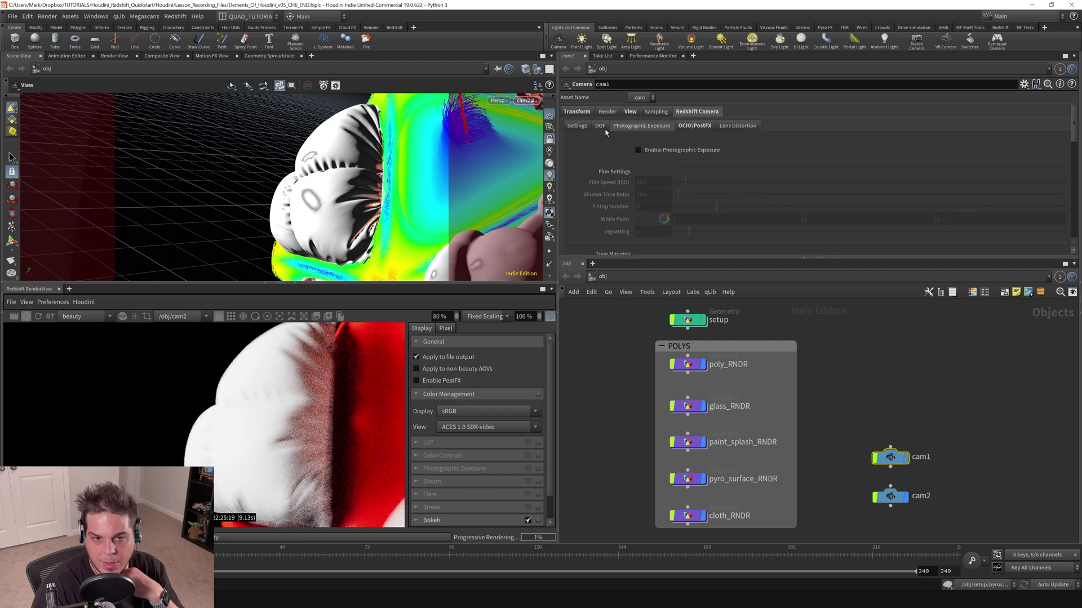
click(601, 126)
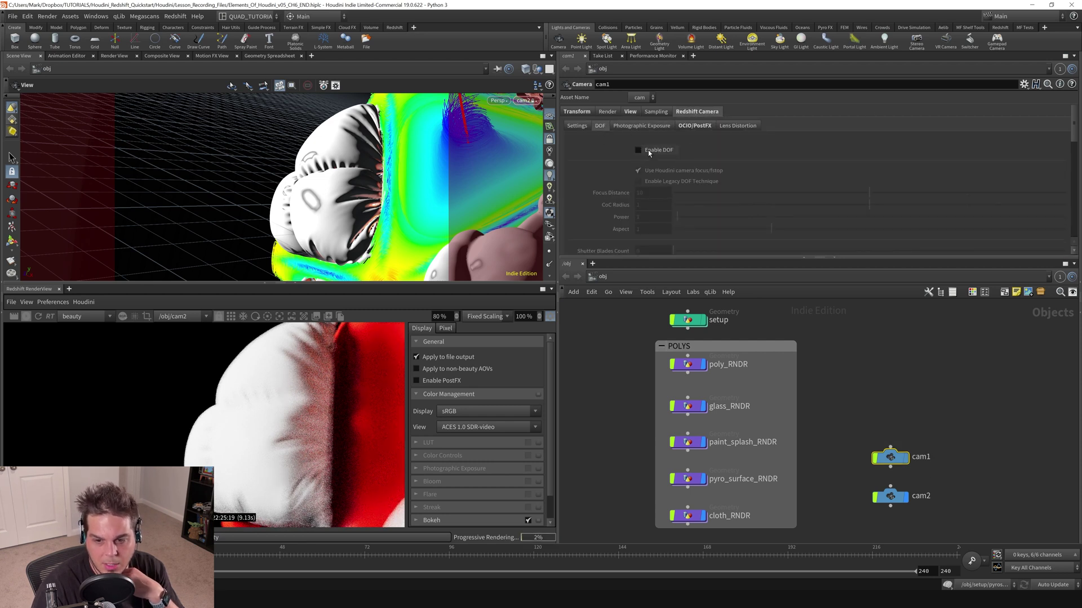
click(881, 495)
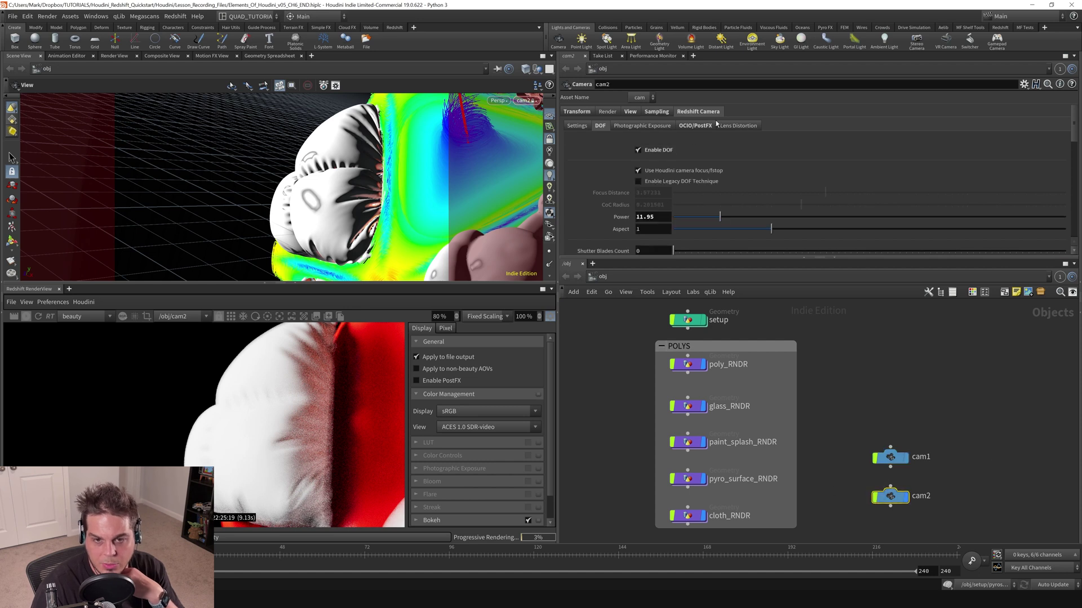
click(660, 151)
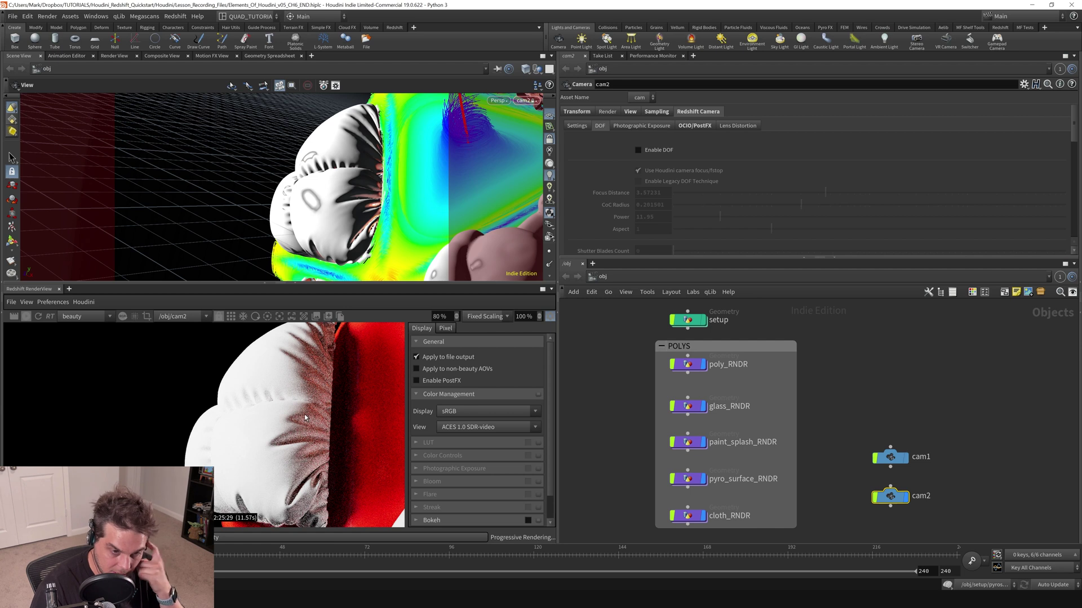
key(ctrl+s)
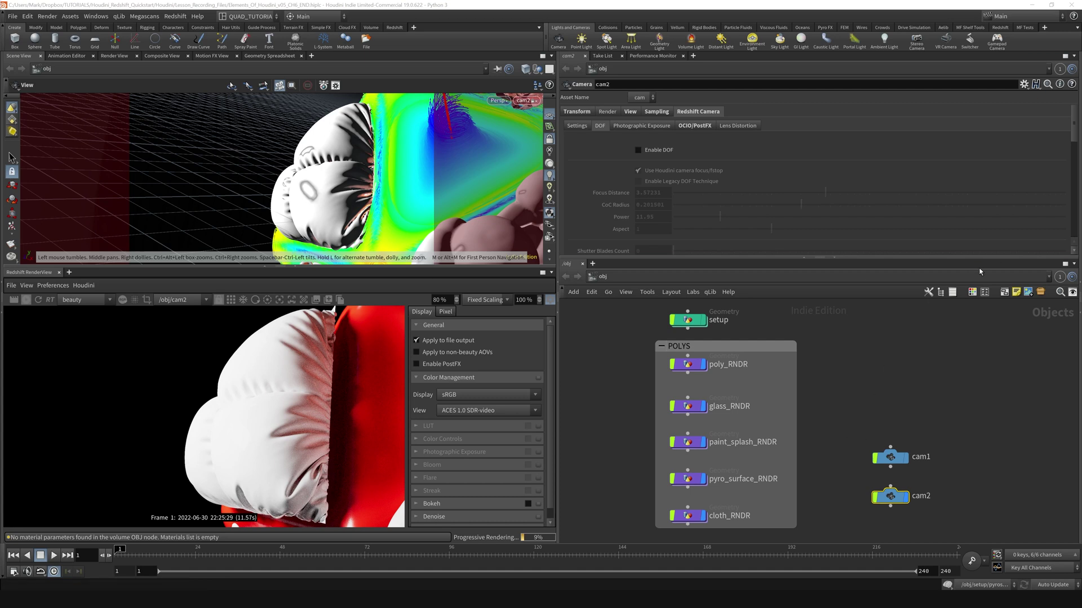
- Close the render view's Display panel and add a resized extra network pane on the right
click(550, 299)
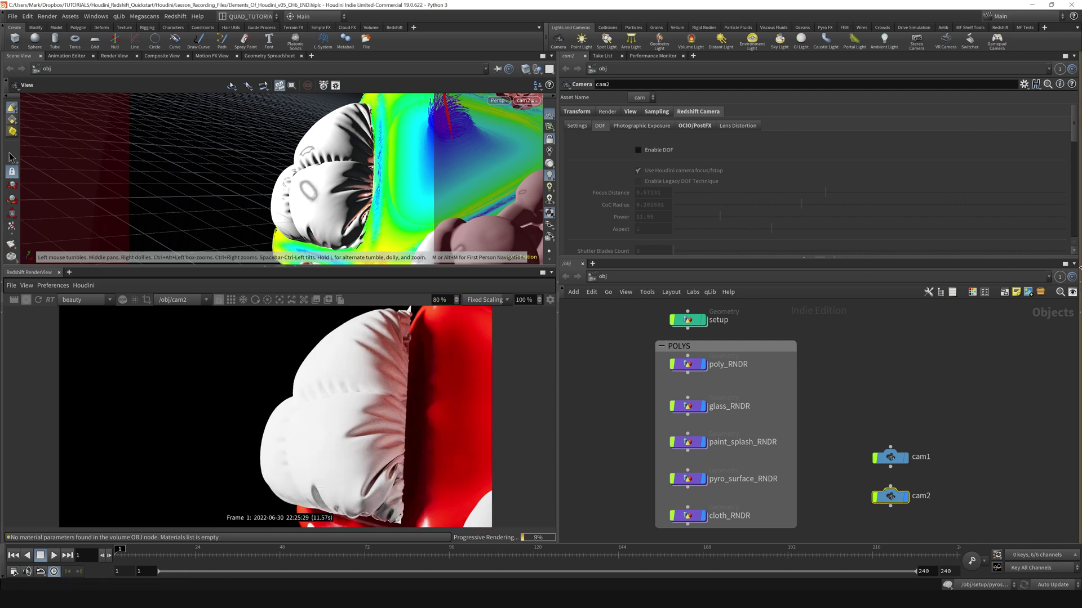
mouse_move(1079, 286)
mouse_down()
mouse_move(904, 316)
mouse_move(871, 340)
mouse_up()
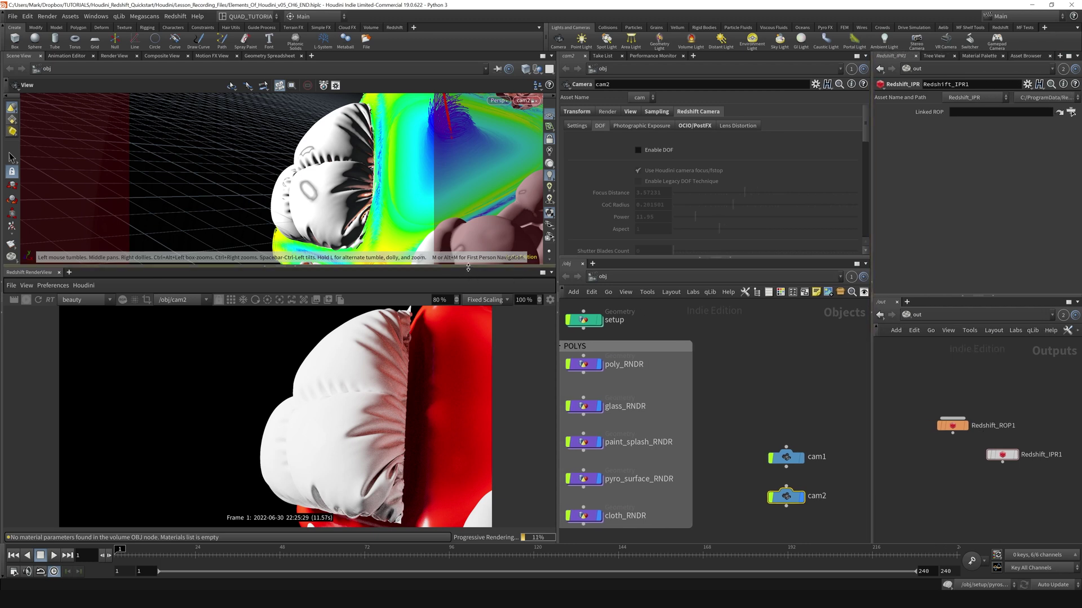
drag(458, 267, 457, 262)
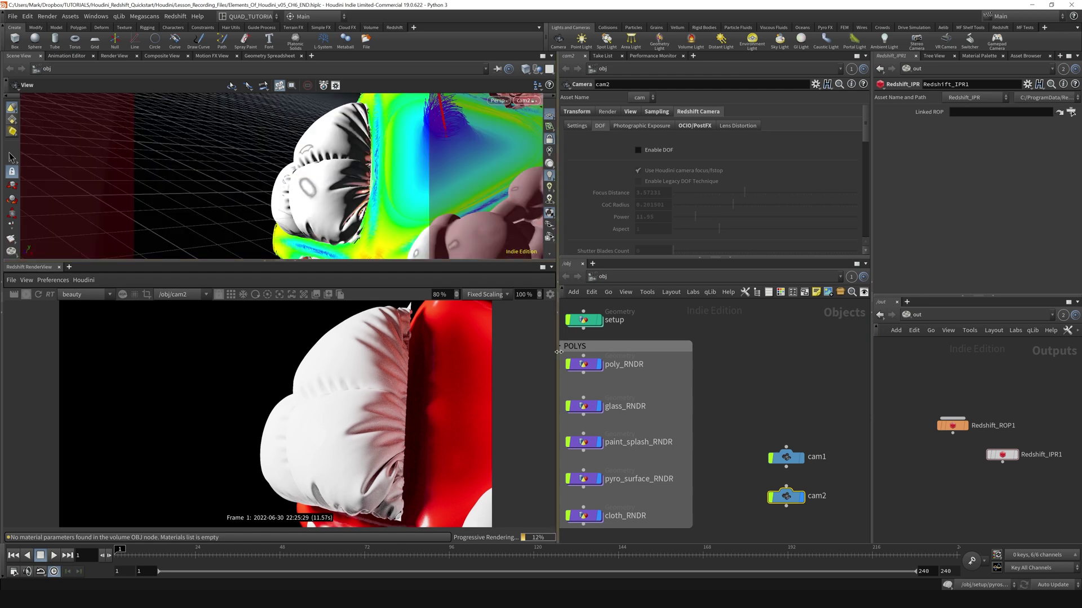
drag(558, 354, 507, 353)
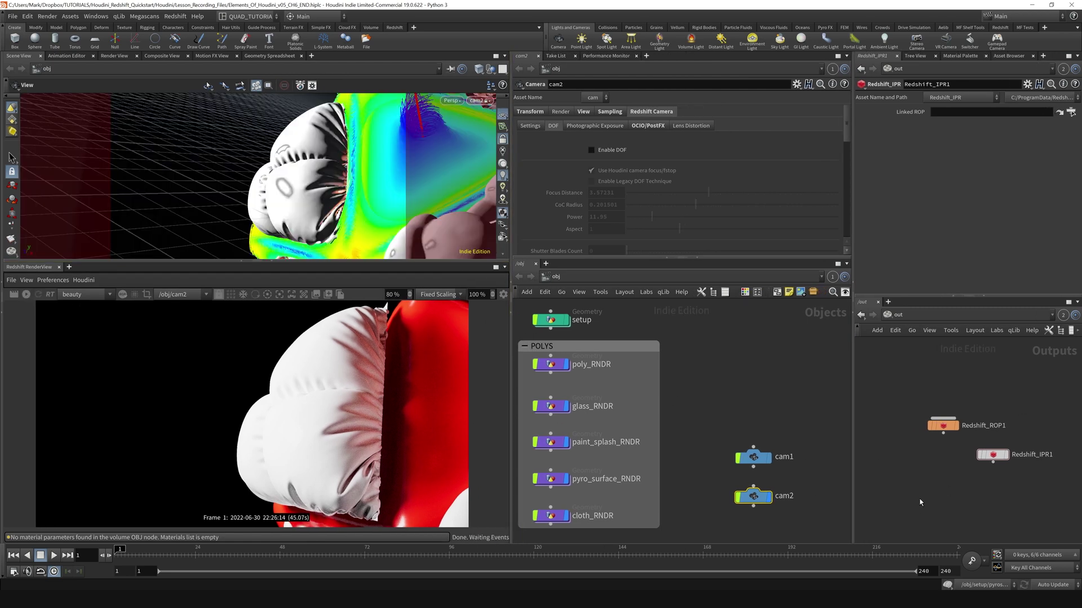
click(931, 497)
- Switch the extra pane between the /mat and /out networks using the path list and N menu
click(907, 317)
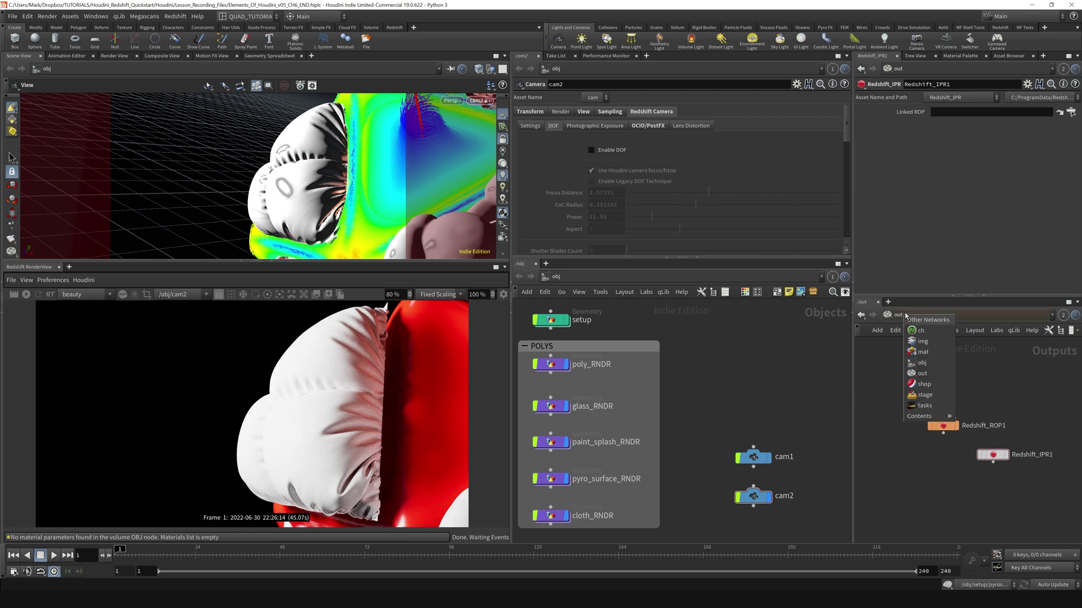
click(918, 355)
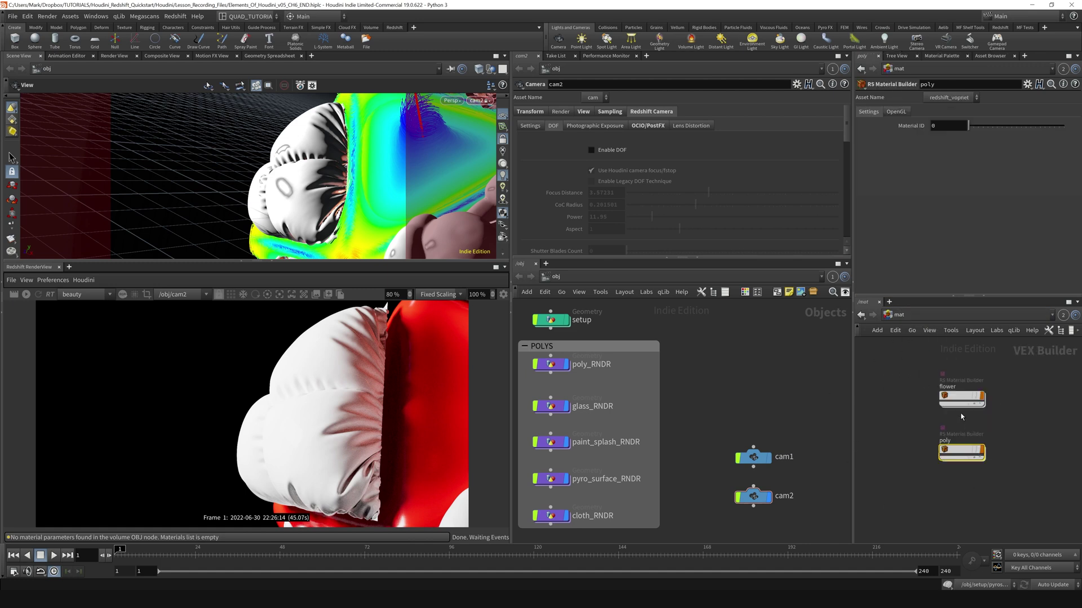
click(861, 315)
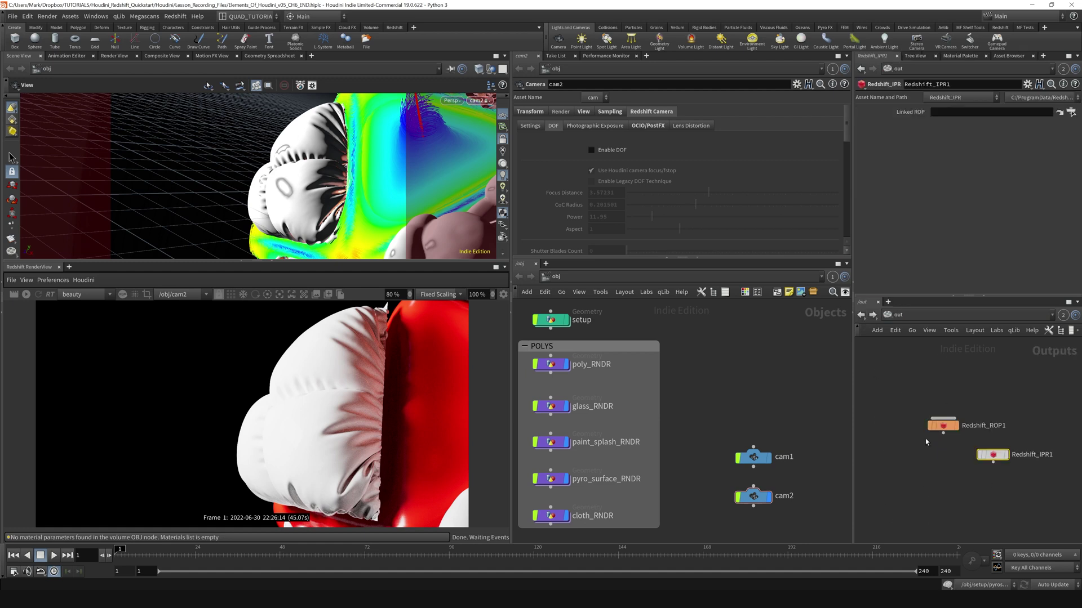
key(n)
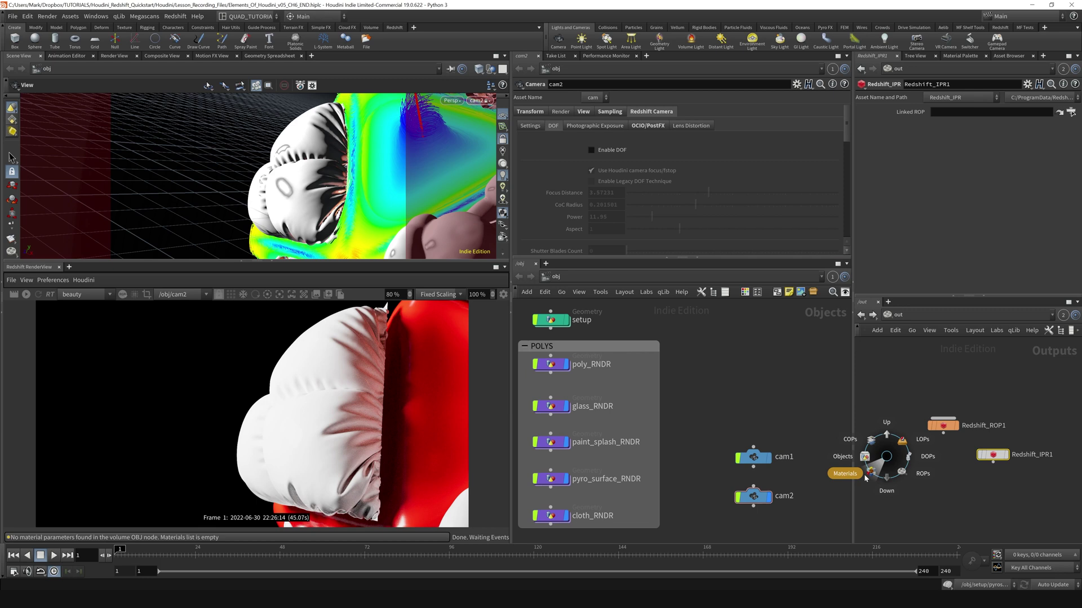
click(868, 476)
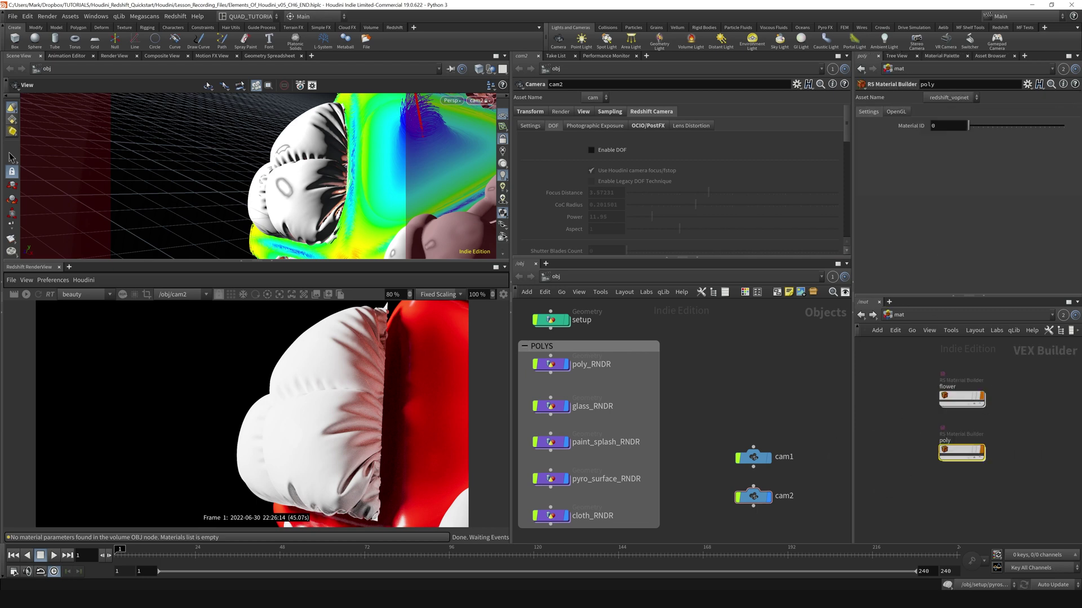
click(860, 315)
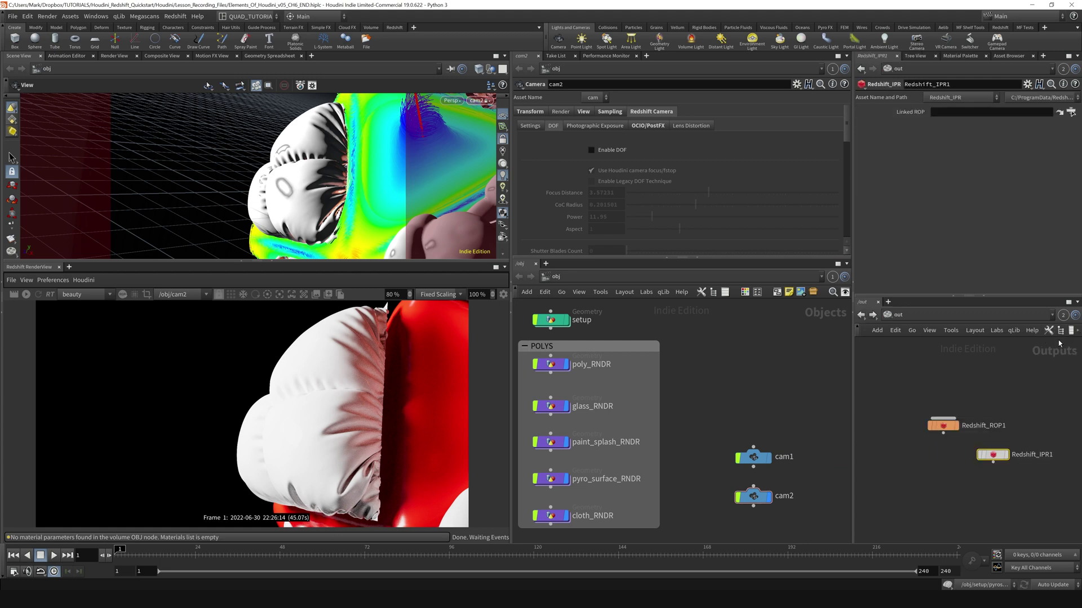
- Widen the extra pane and use the tree-view sidebar to return to /mat
drag(852, 338, 780, 338)
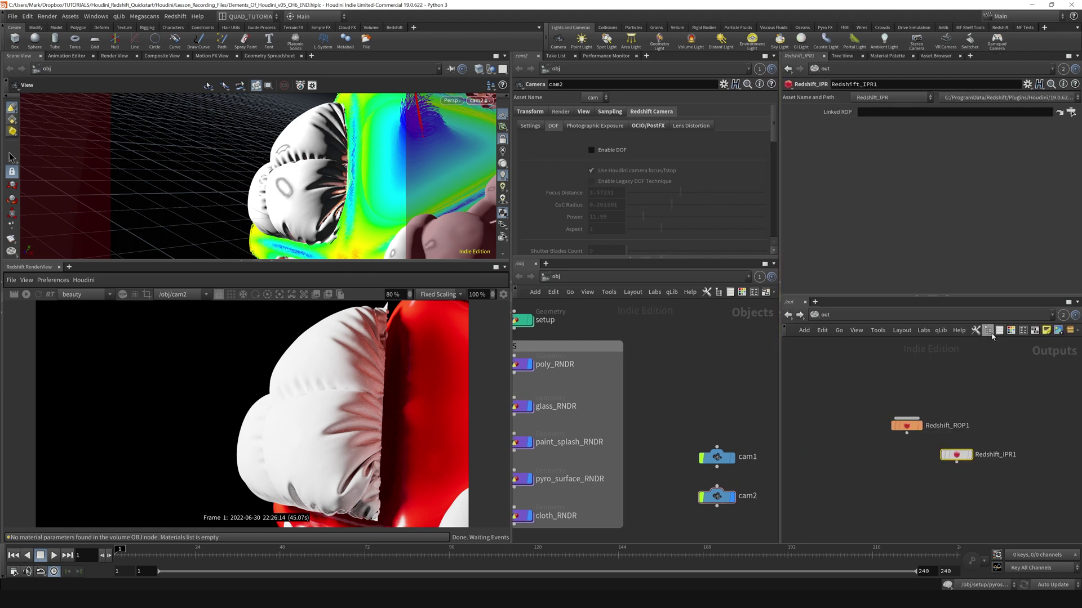
click(988, 331)
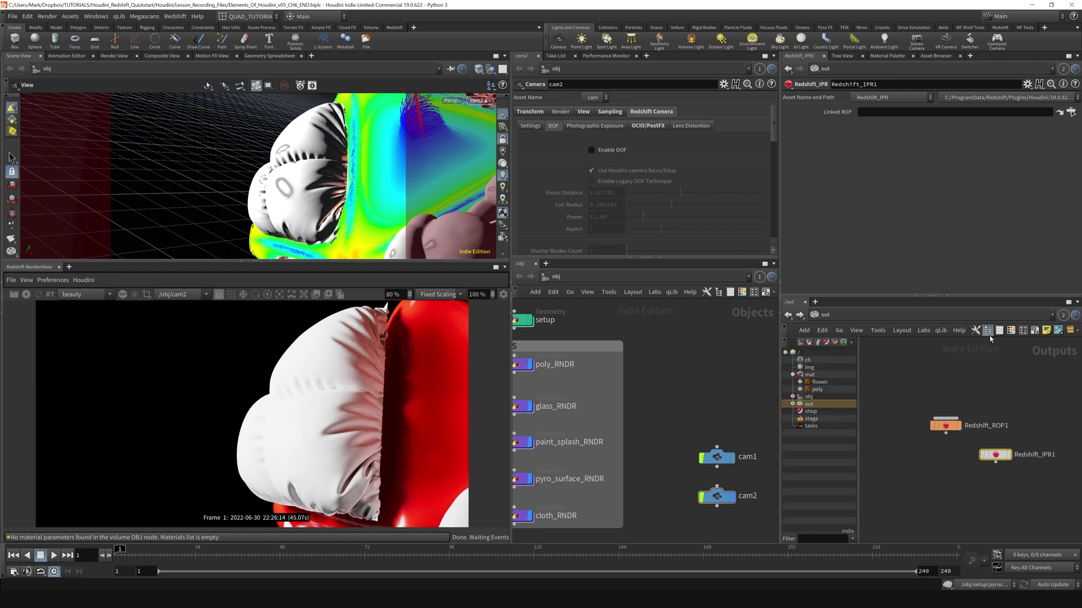
click(810, 375)
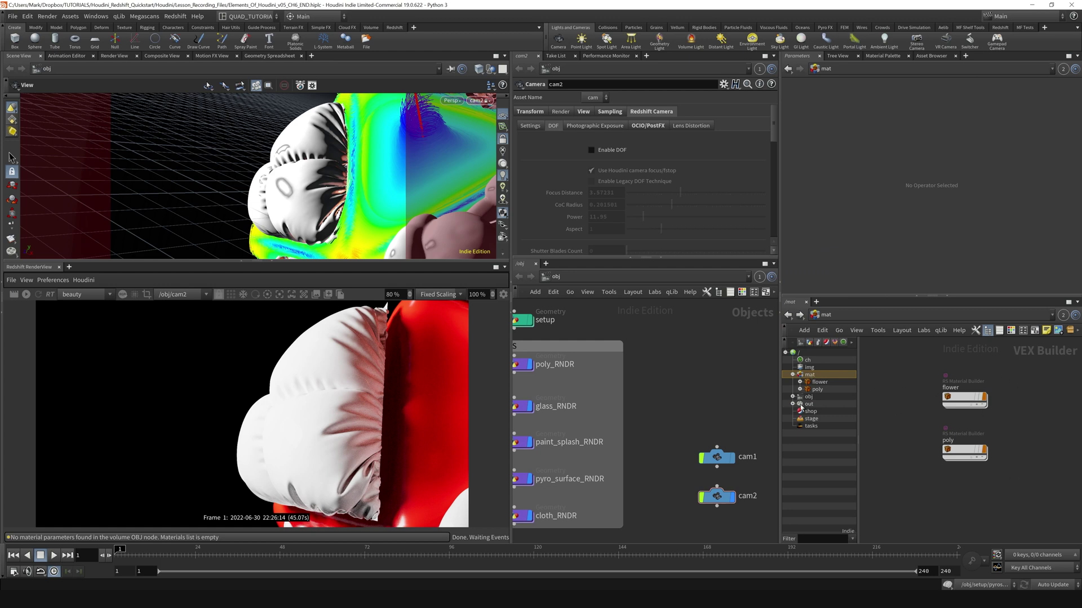
click(793, 374)
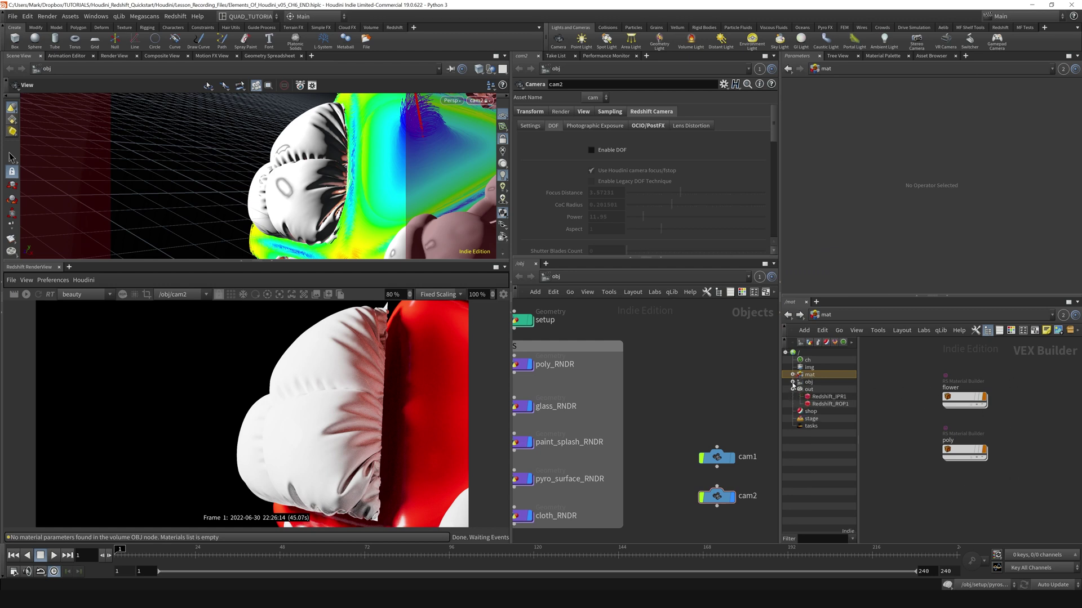
click(792, 382)
click(793, 375)
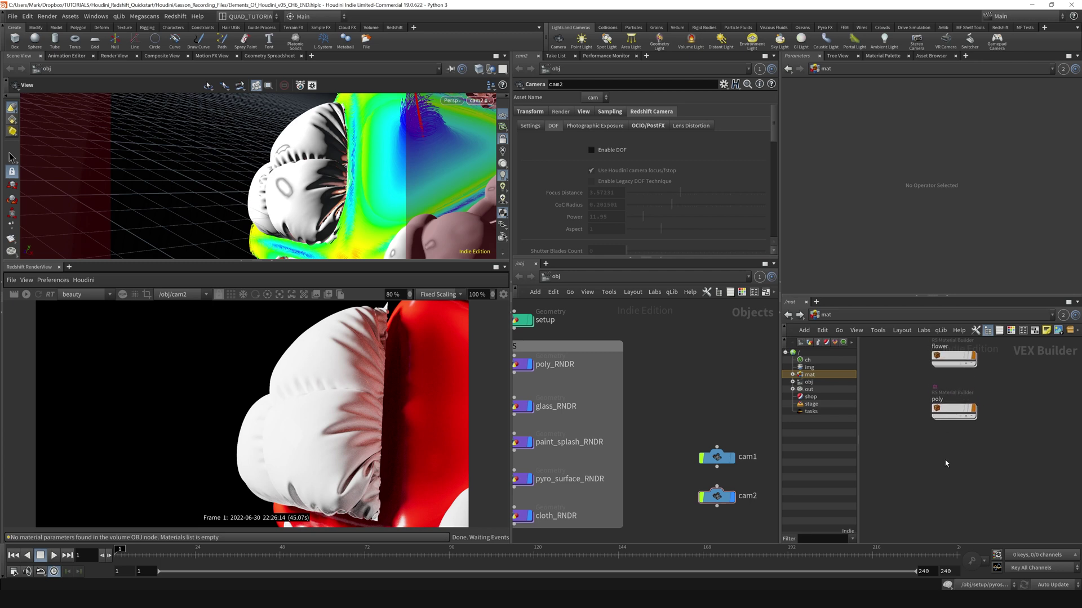
- Place an RS Material Builder below the poly material in /mat and rename it 'cloth'
key(Tab)
text(rs)
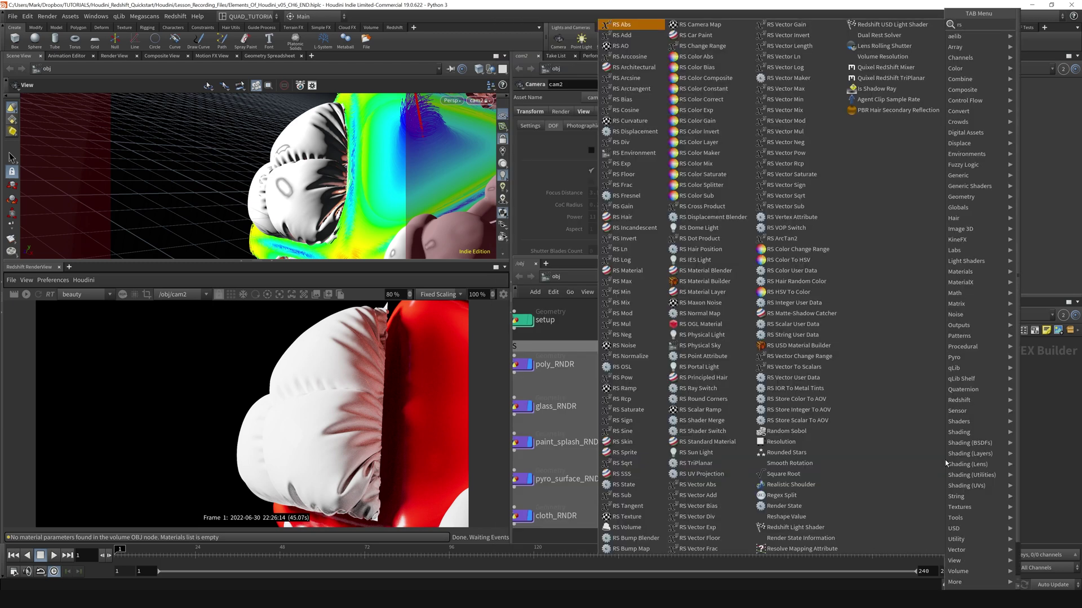
text( materialbuild)
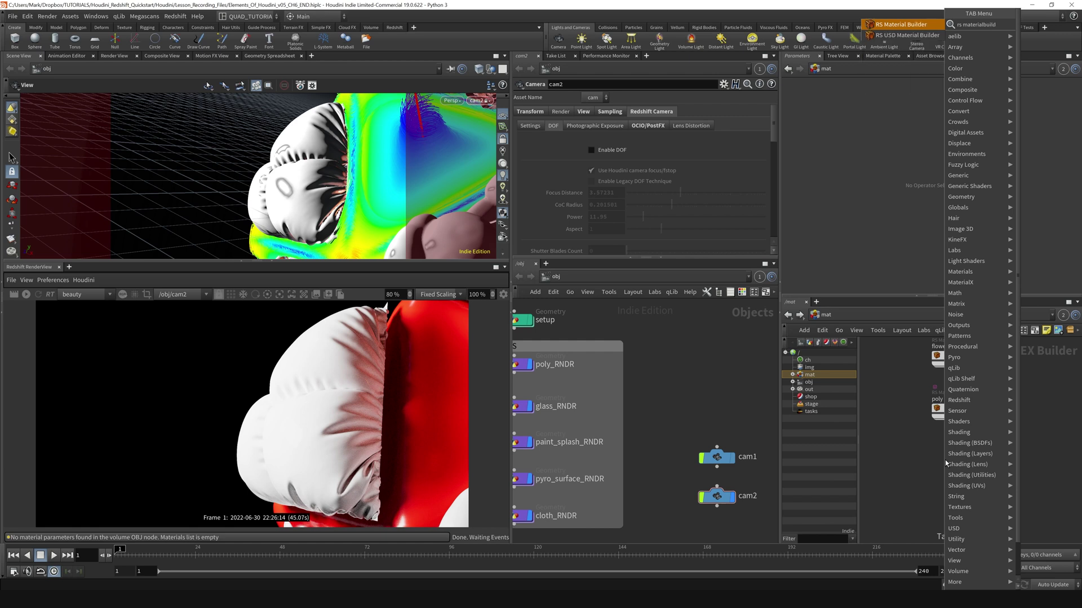
key(Return)
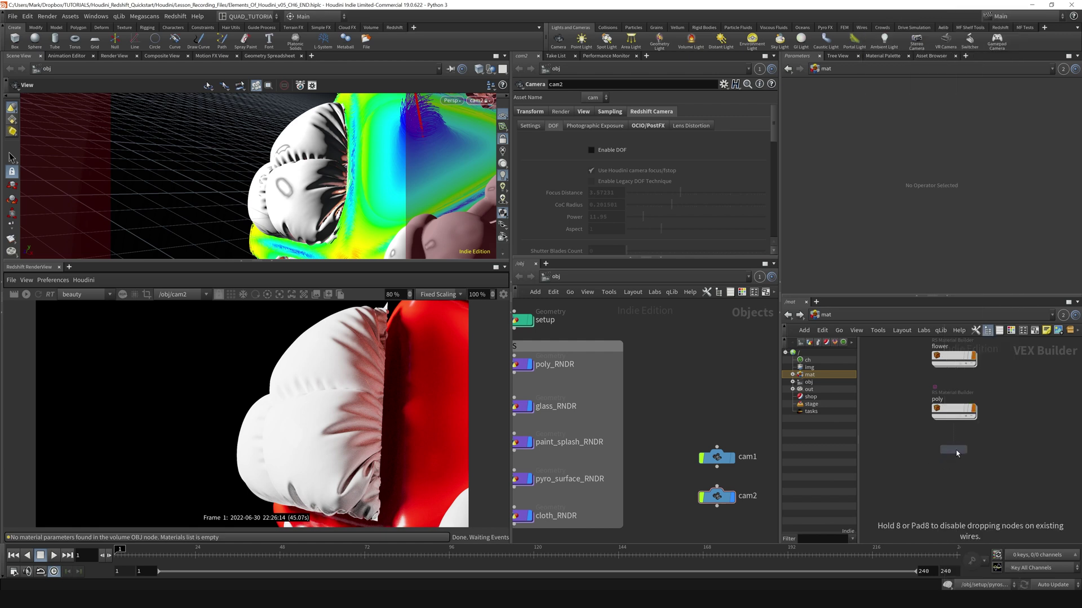
click(957, 458)
drag(958, 458, 956, 463)
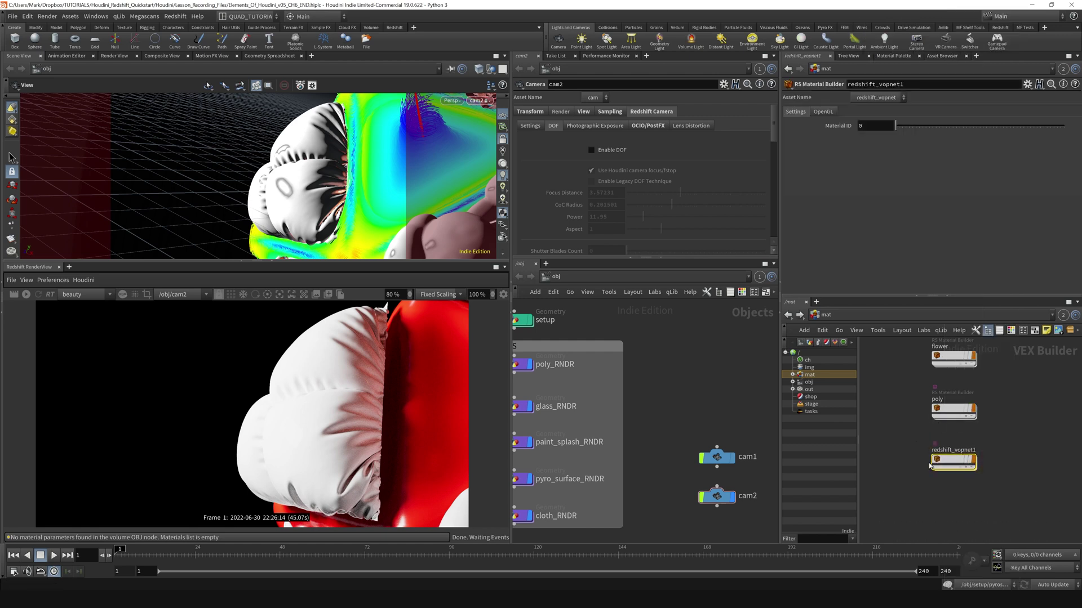
scroll(989, 458, up, 3)
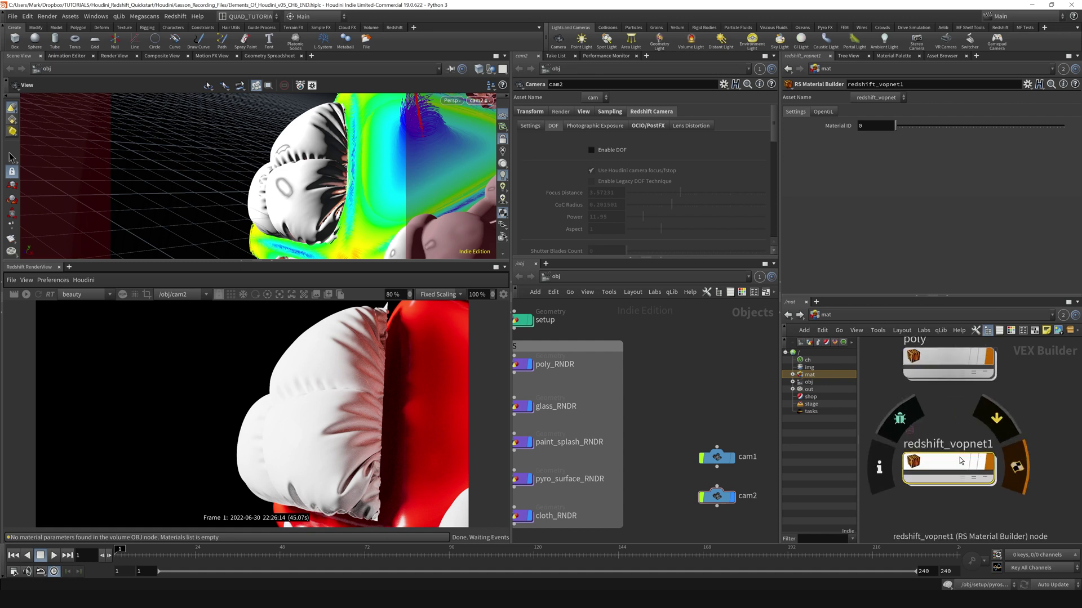
middle_click(970, 451)
scroll(1029, 386, down, 2)
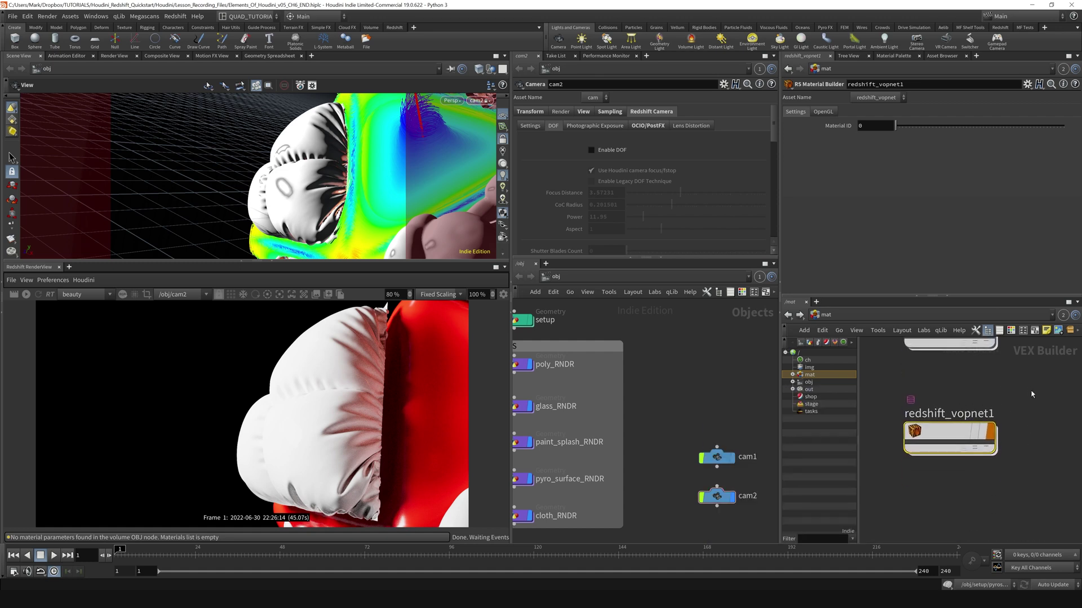
double_click(1017, 409)
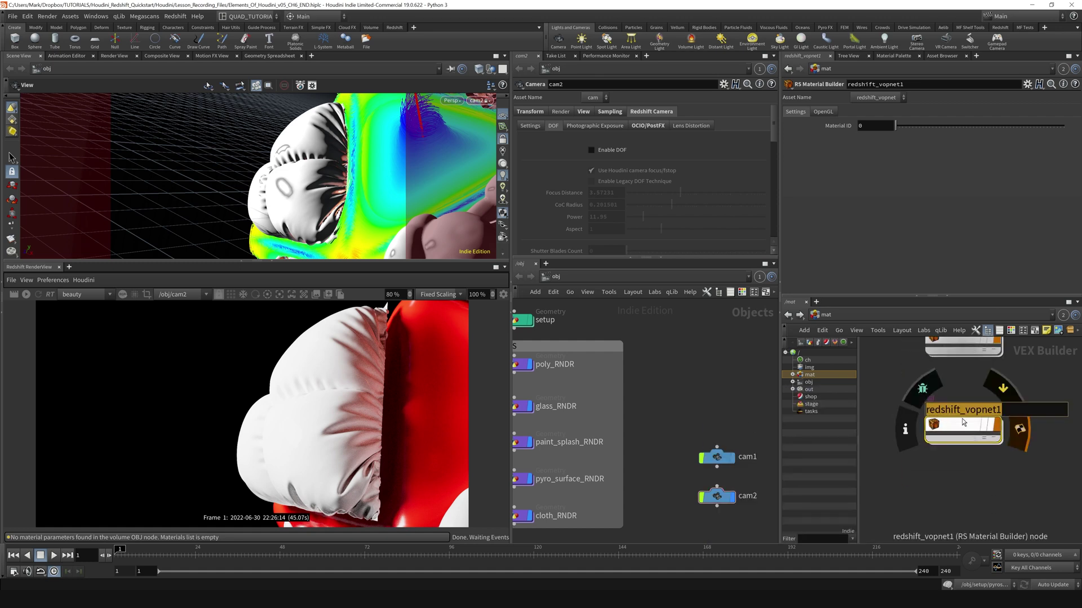
text(cloth)
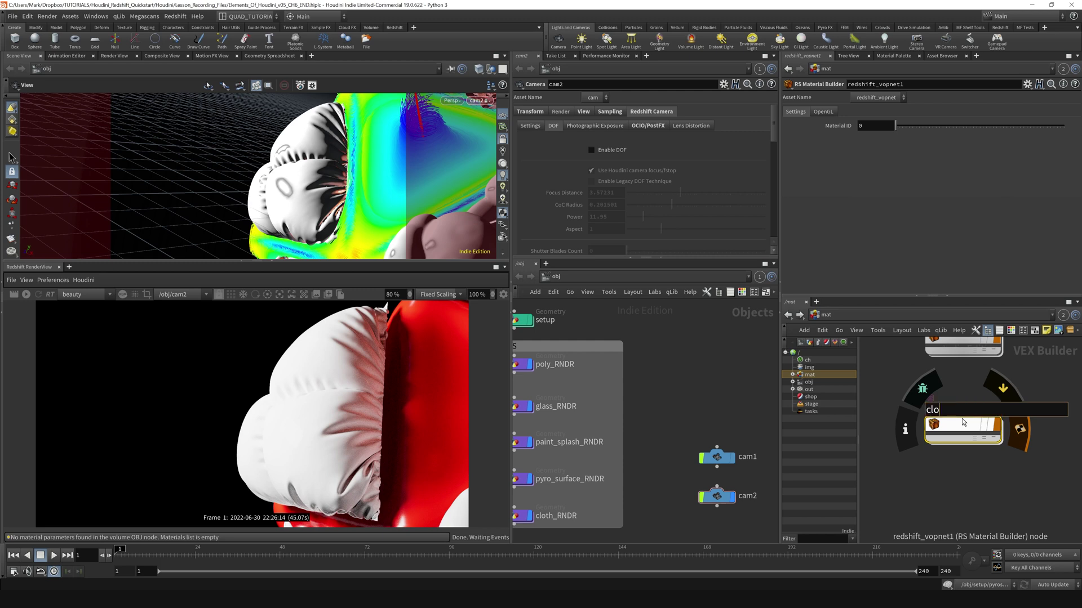
key(Return)
- Dive inside the cloth material builder and restart the Redshift render
double_click(964, 424)
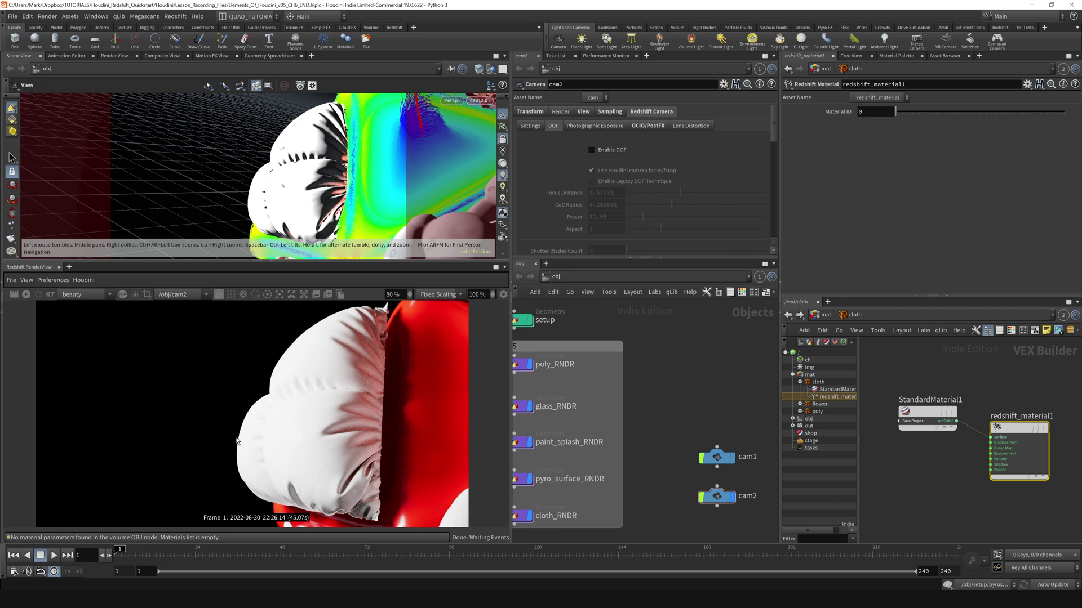
click(26, 295)
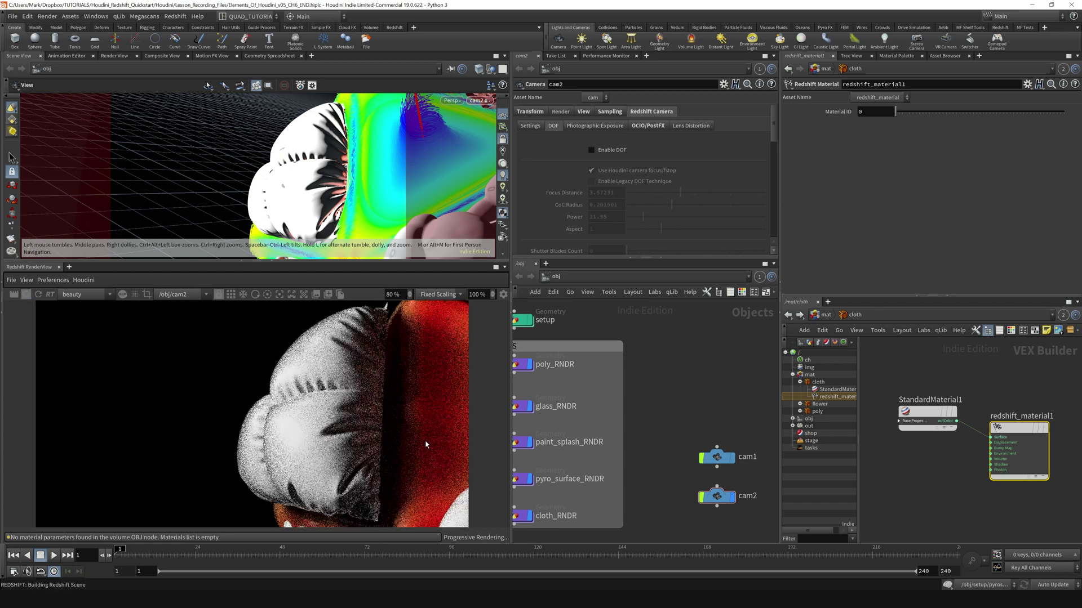
- Set StandardMaterial1's base colour to orange (FF2000) and save the scene
click(926, 414)
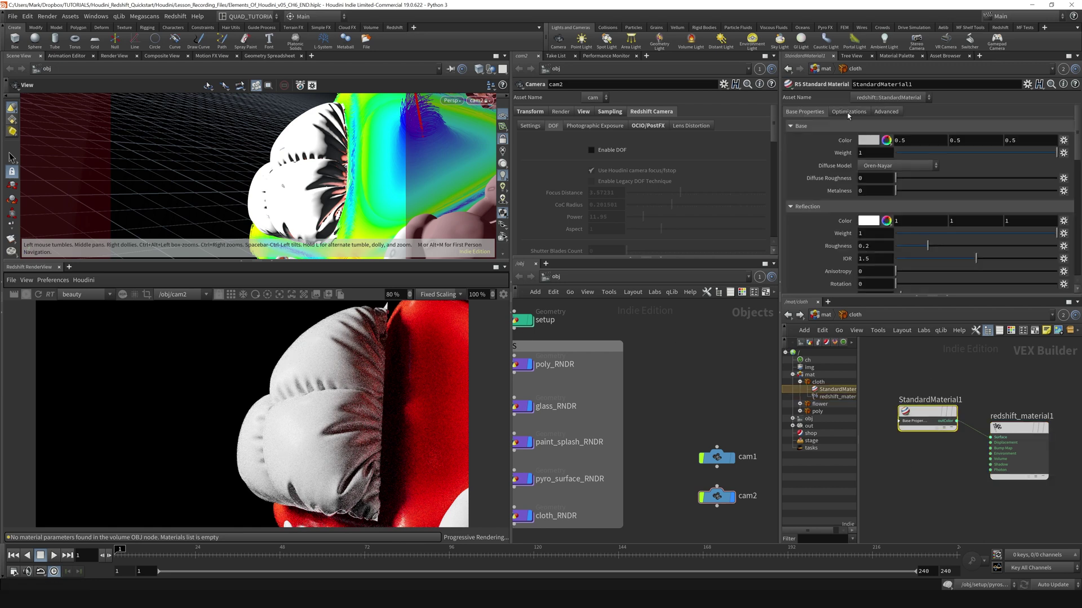
click(871, 140)
click(848, 67)
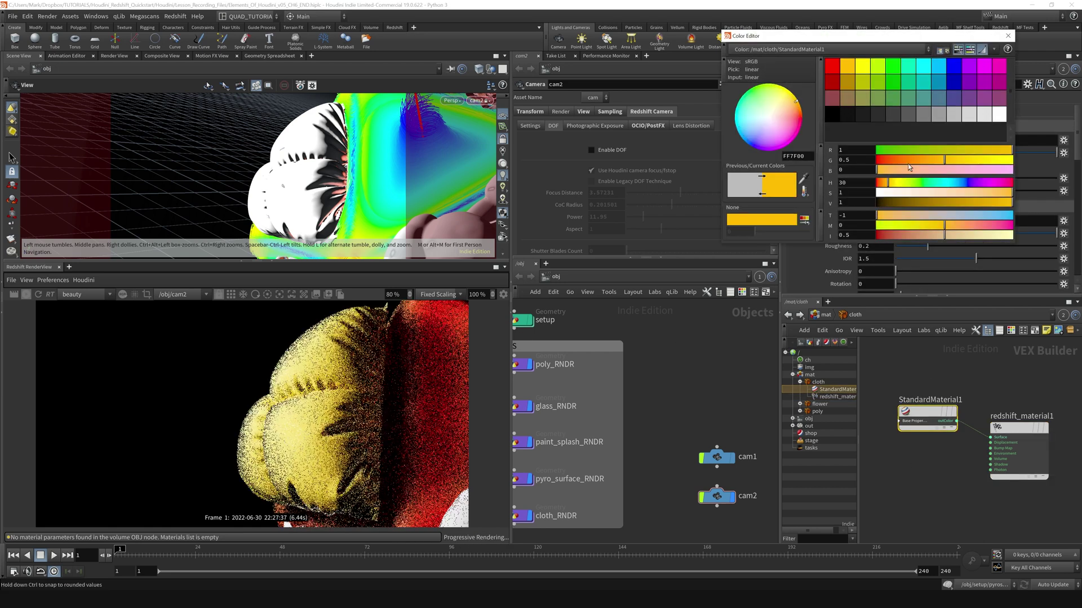
drag(908, 163, 895, 160)
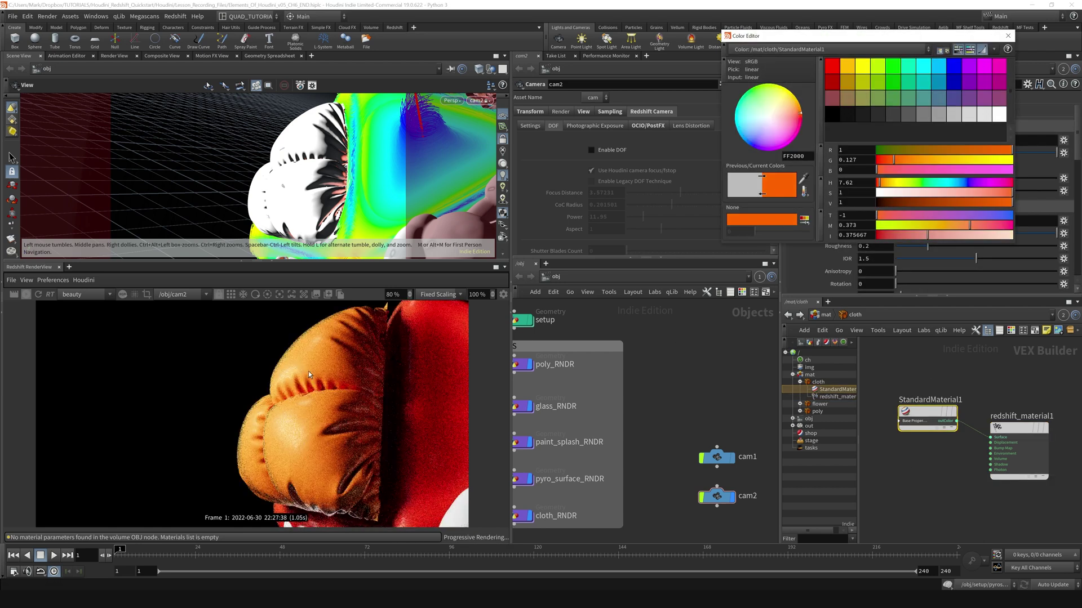
key(ctrl+s)
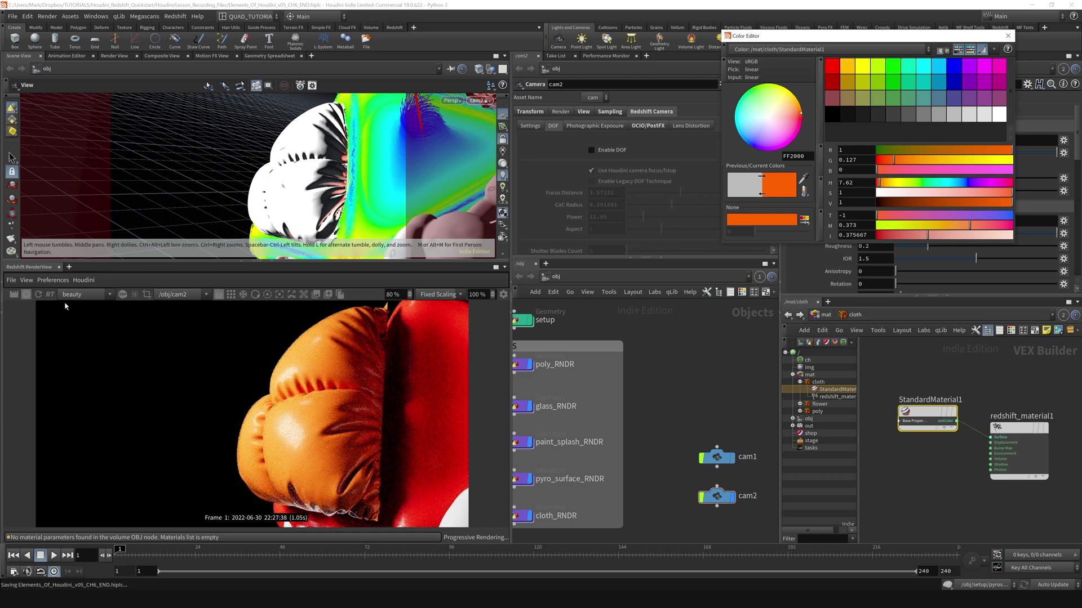
- Close the Color Editor and select the cloth_RNDR object node
click(1008, 35)
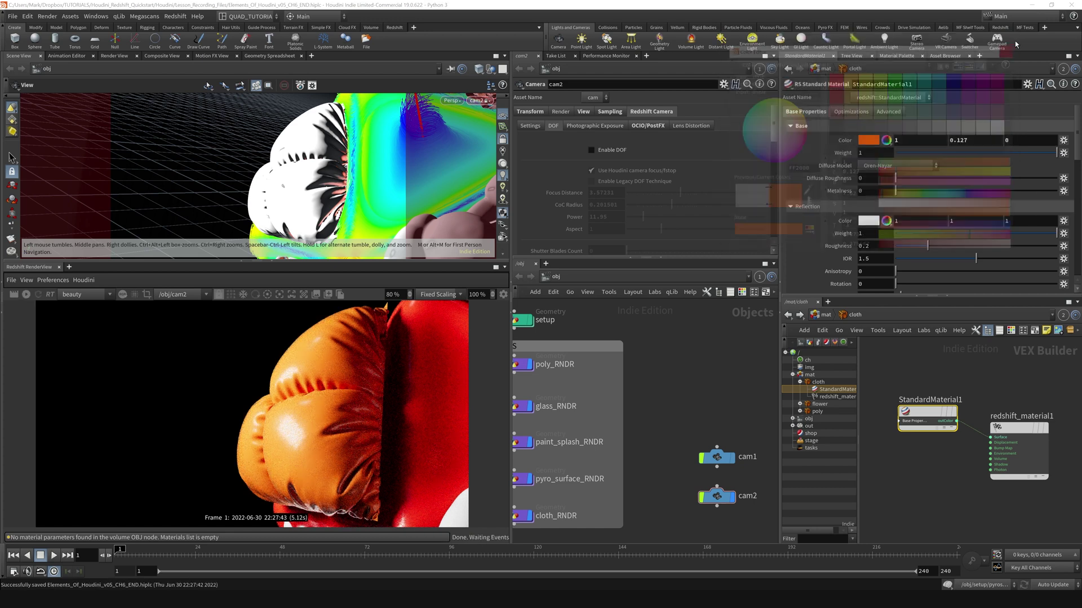
middle_drag(675, 410, 733, 371)
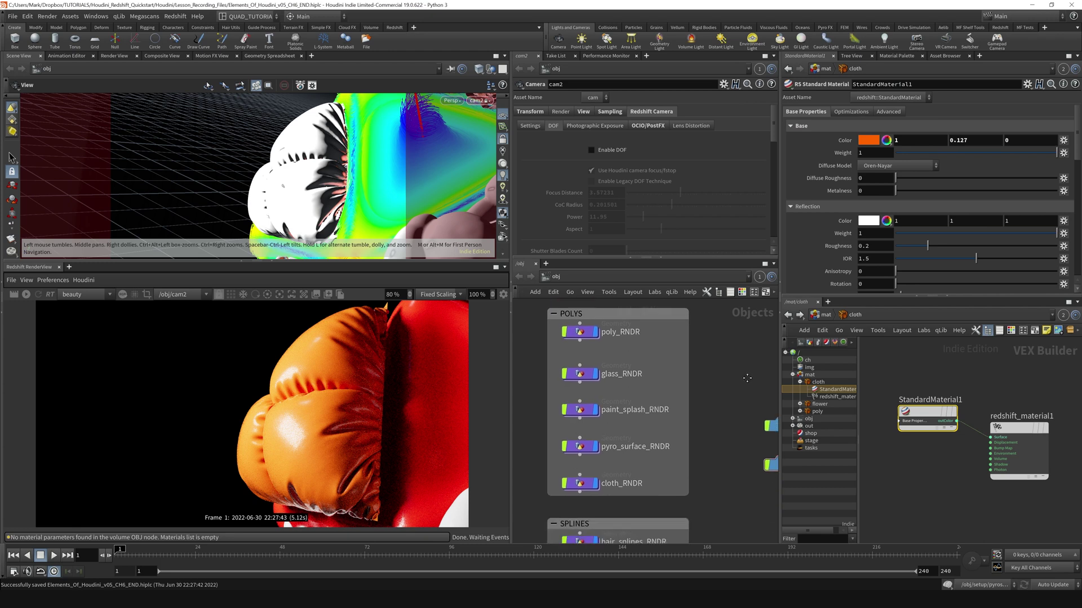
click(646, 478)
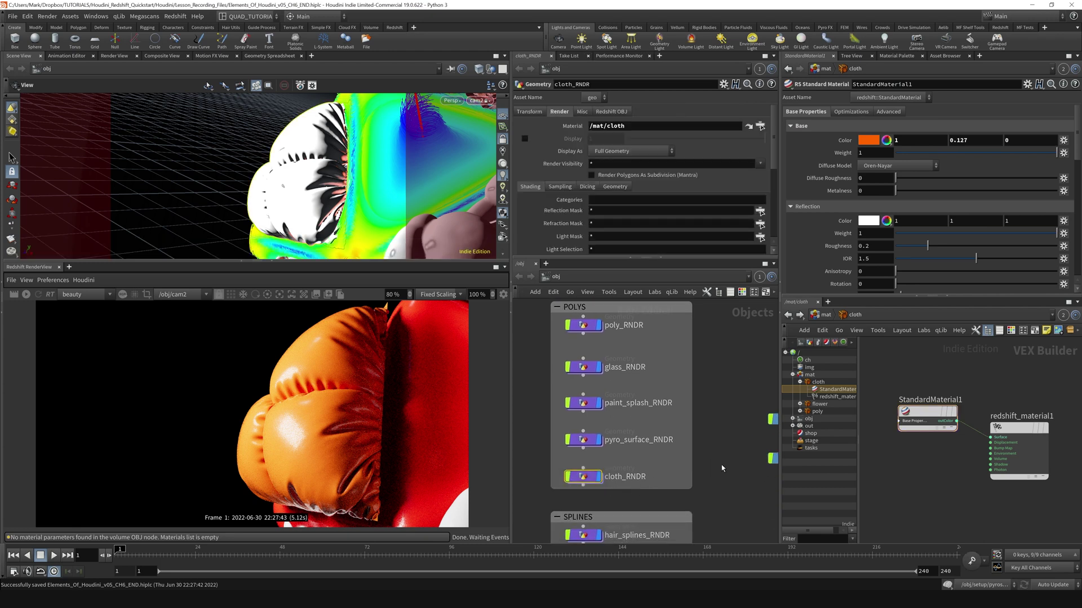
- Check cloth_RNDR's Material path in the chooser, then clear the material assignment
middle_drag(648, 480, 659, 439)
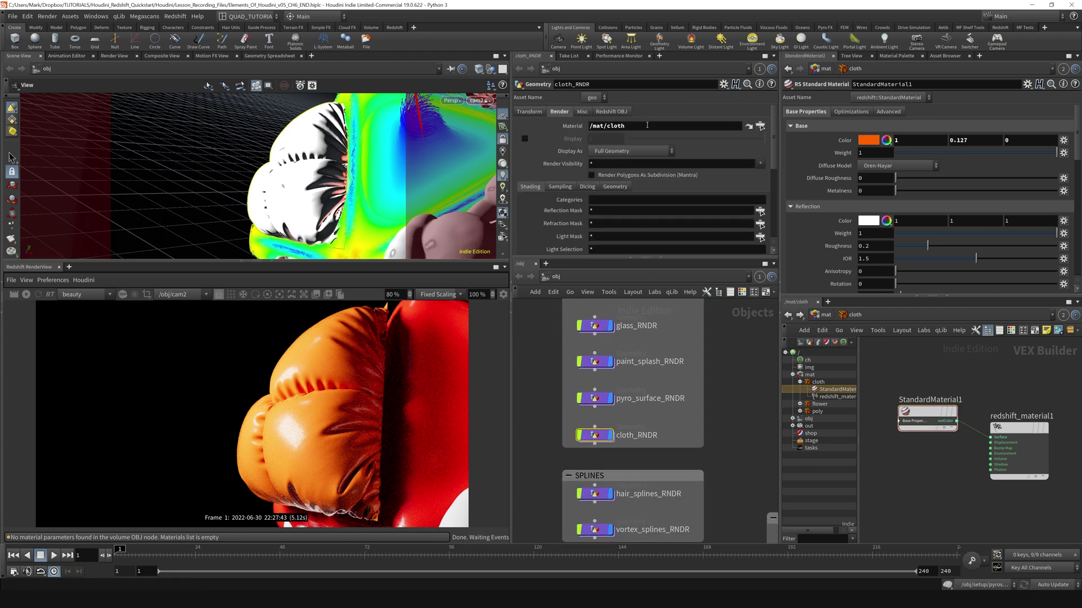
triple_click(624, 126)
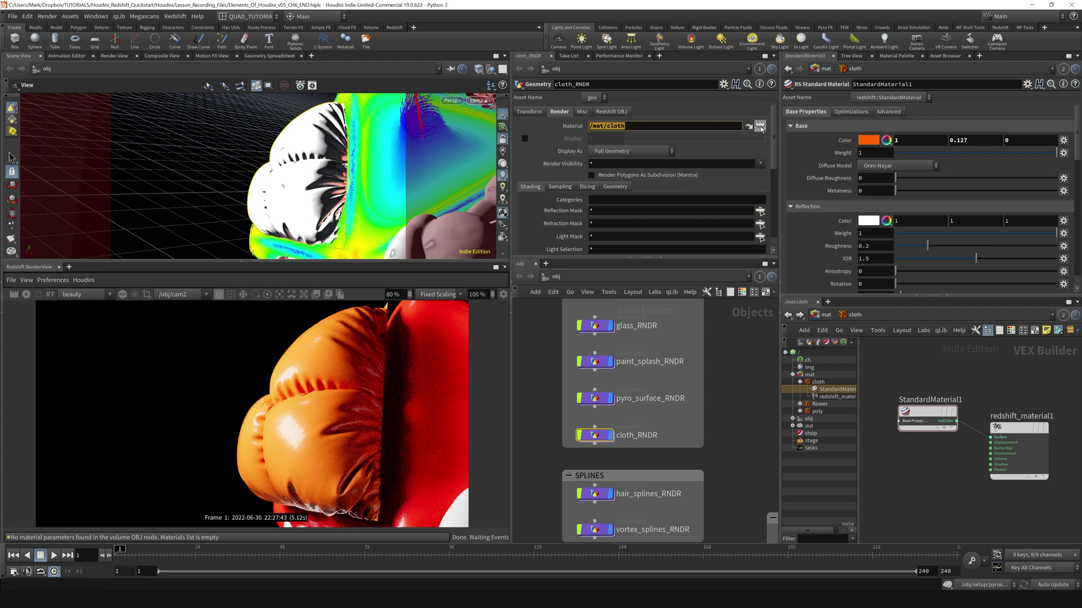
click(760, 127)
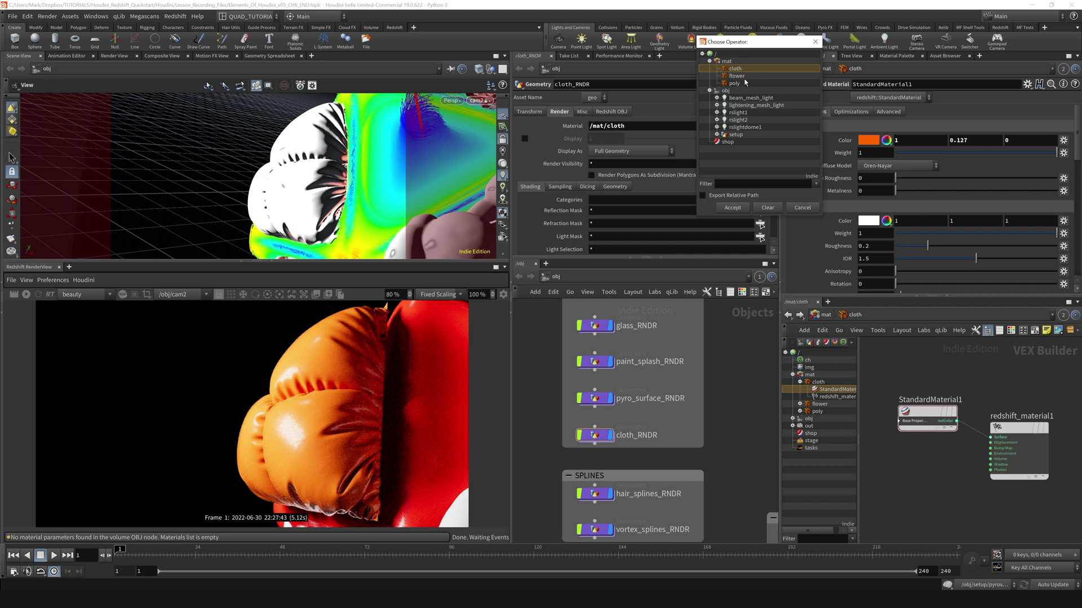
click(732, 207)
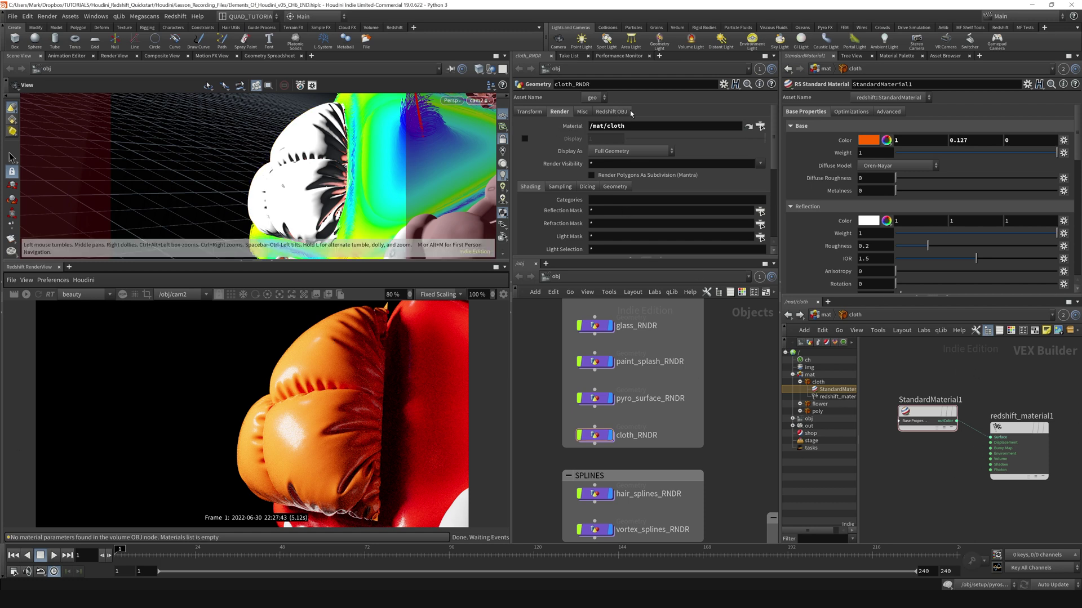
double_click(609, 126)
key(BackSpace)
key(Return)
- Assign /mat/cloth to cloth_RNDR by dragging the cloth node into Material, then save
click(819, 374)
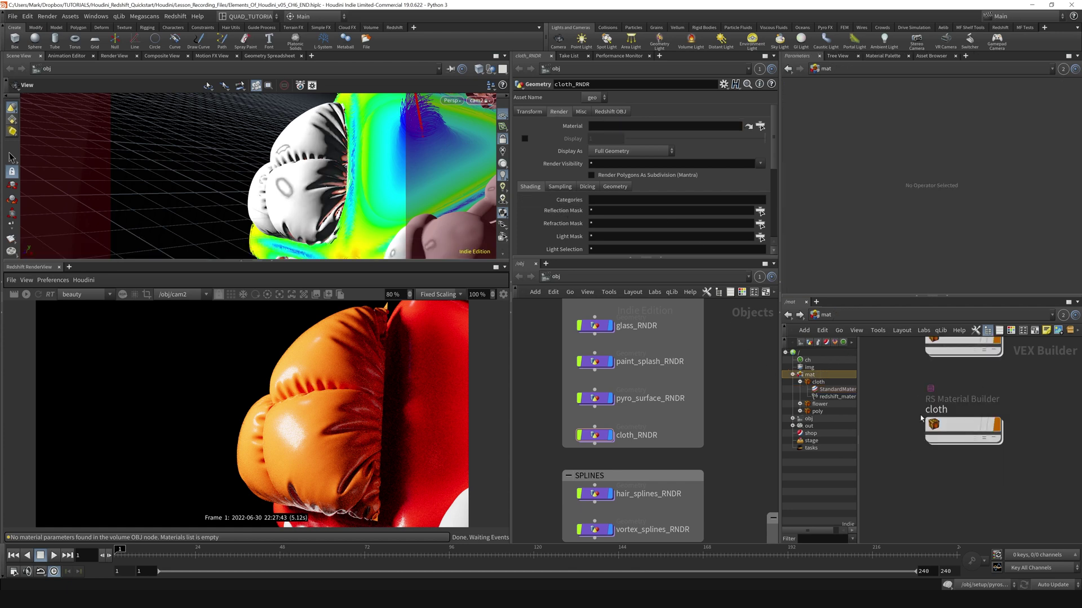
key(h)
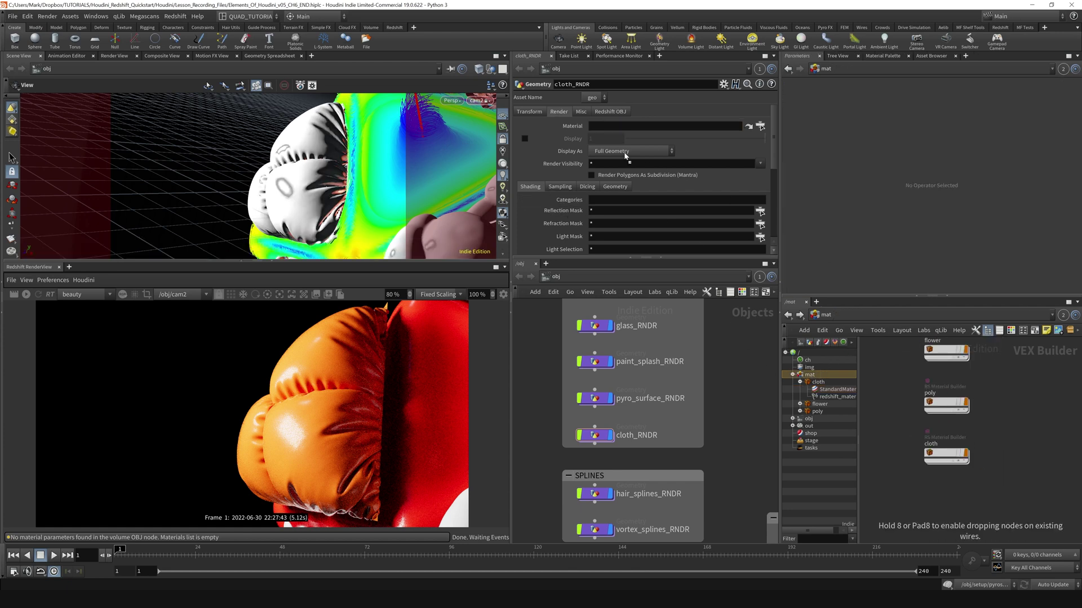
drag(625, 156, 601, 128)
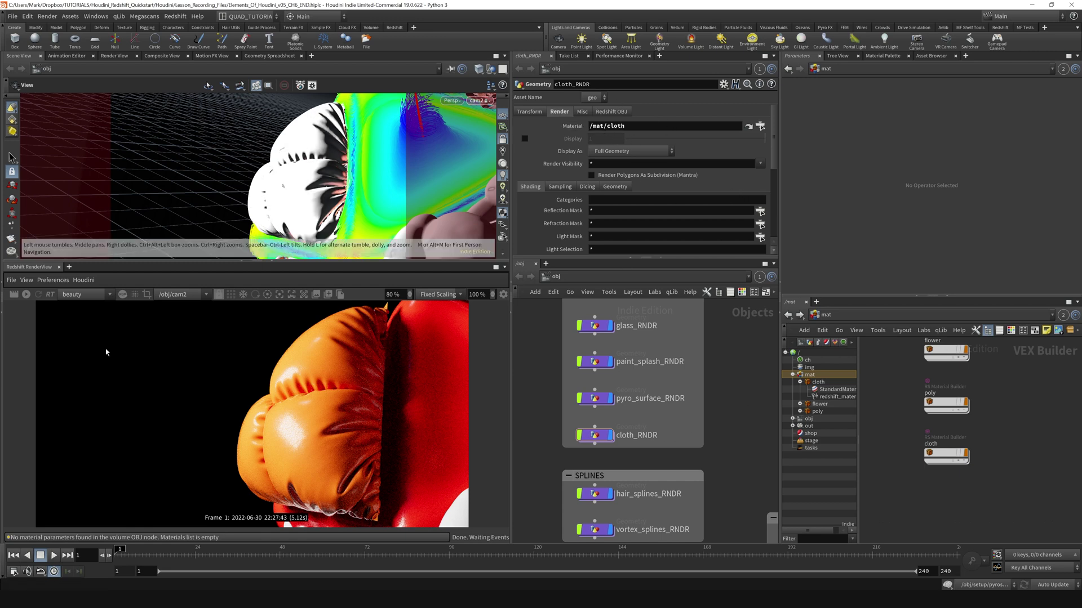
key(ctrl+s)
- Inside the cloth builder, add an RS Texture node, TextureSampler1, beside StandardMaterial1
scroll(972, 437, up, 2)
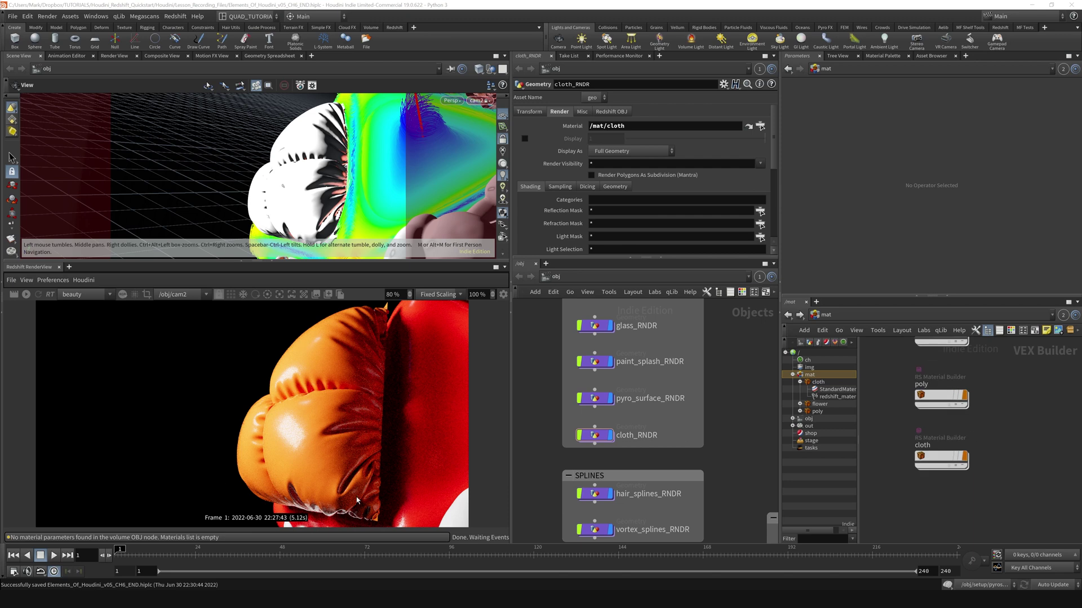
double_click(938, 457)
scroll(913, 484, down, 3)
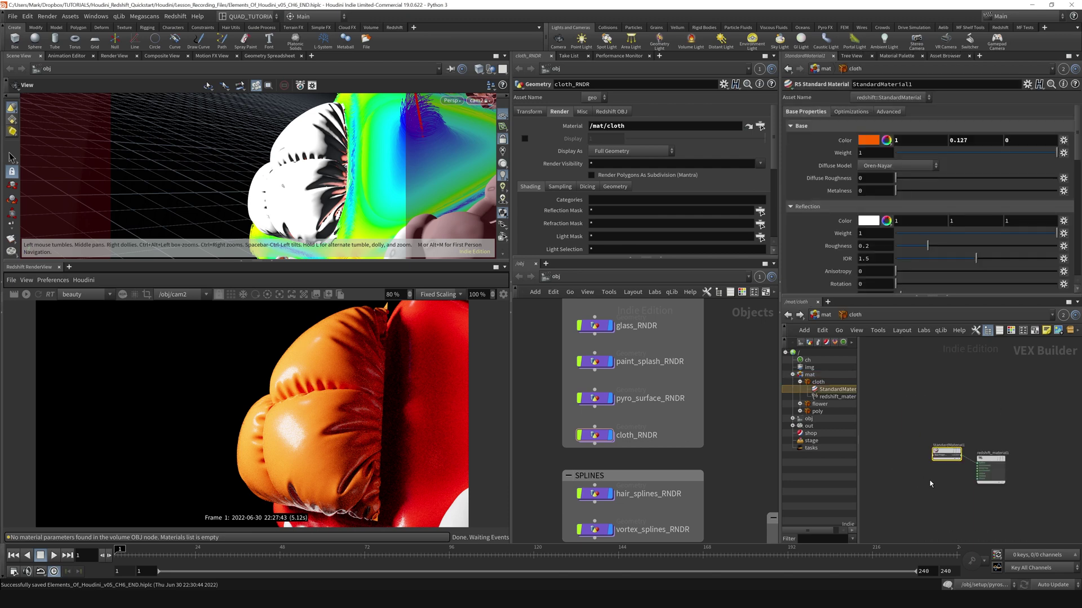
click(890, 448)
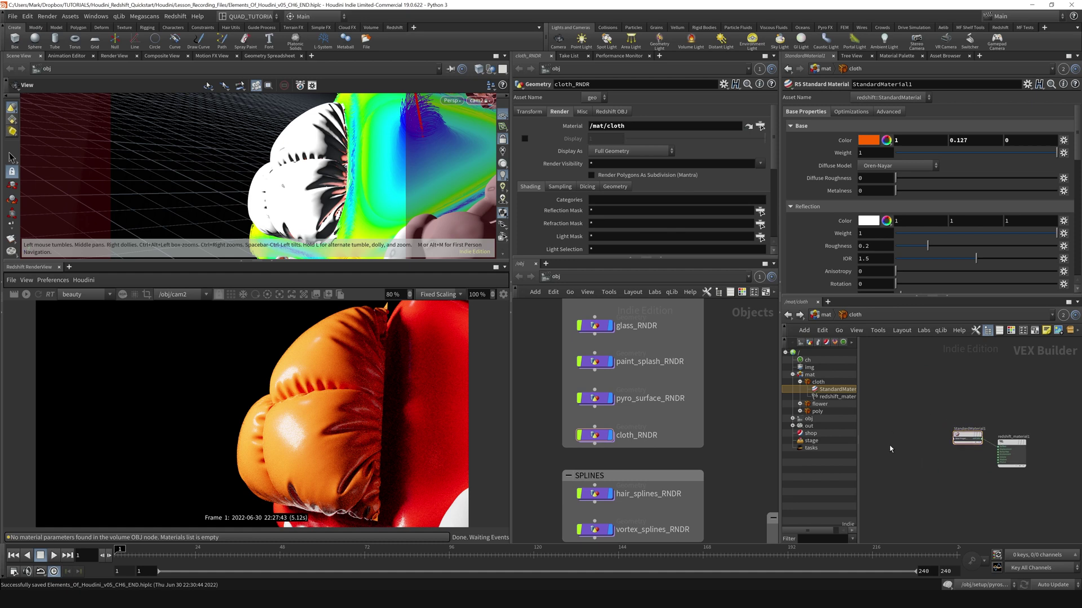
key(Tab)
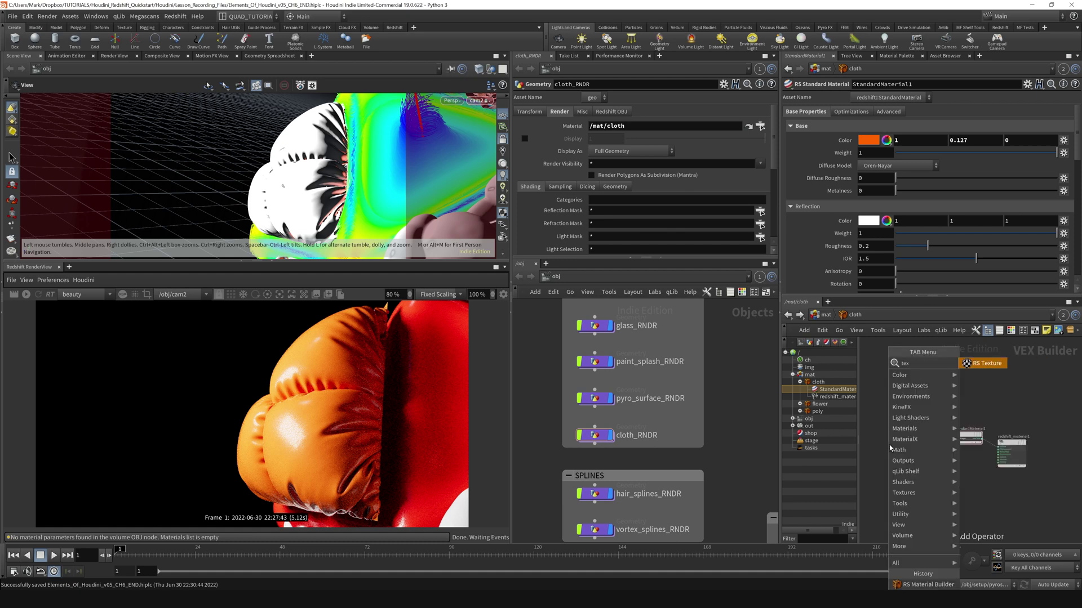
key(Return)
click(901, 431)
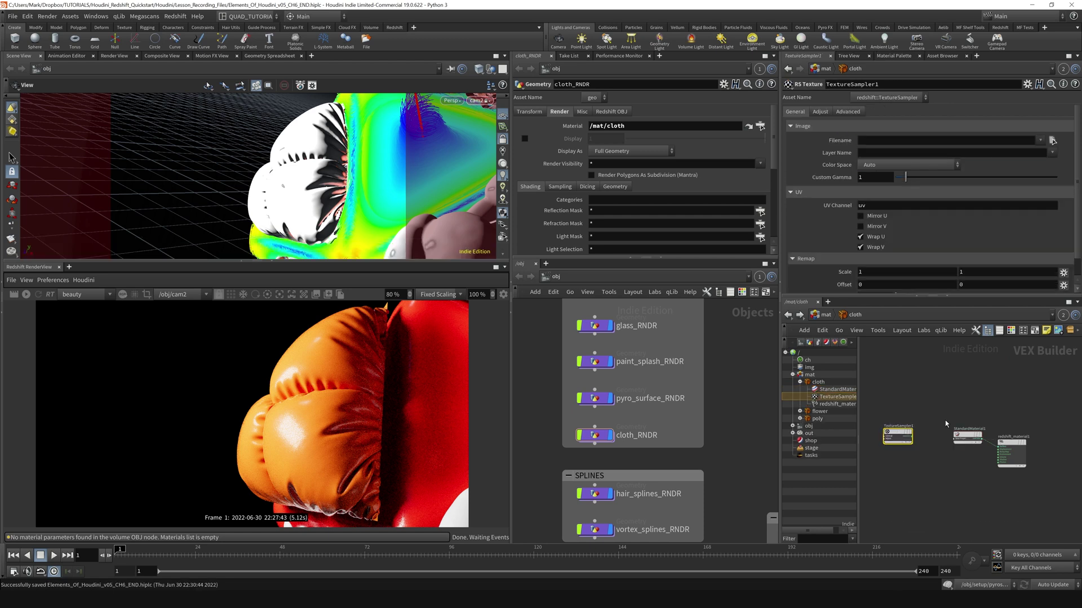
scroll(896, 420, up, 5)
scroll(897, 421, down, 1)
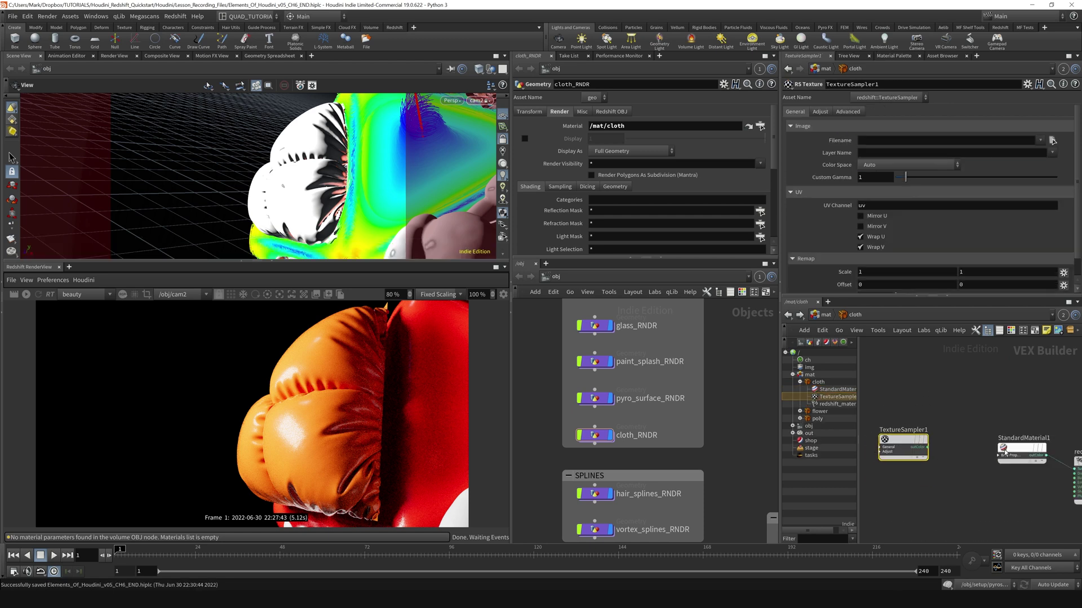
scroll(973, 407, down, 1)
drag(895, 435, 894, 443)
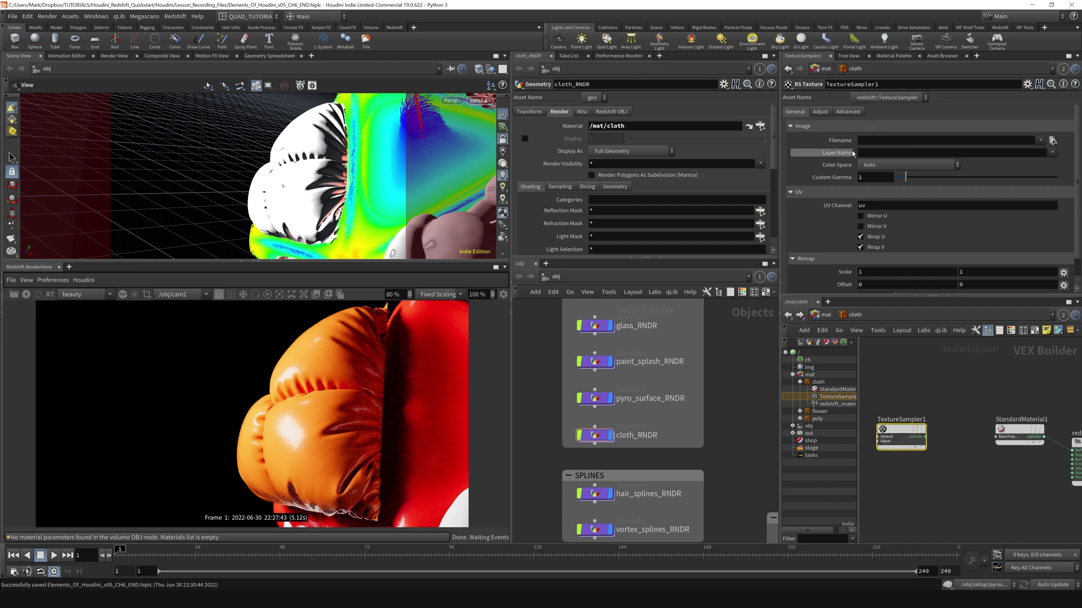
- Browse TextureSampler1's Filename into the tex/Knit_Texture_1 folder and move the image browser aside
click(1052, 140)
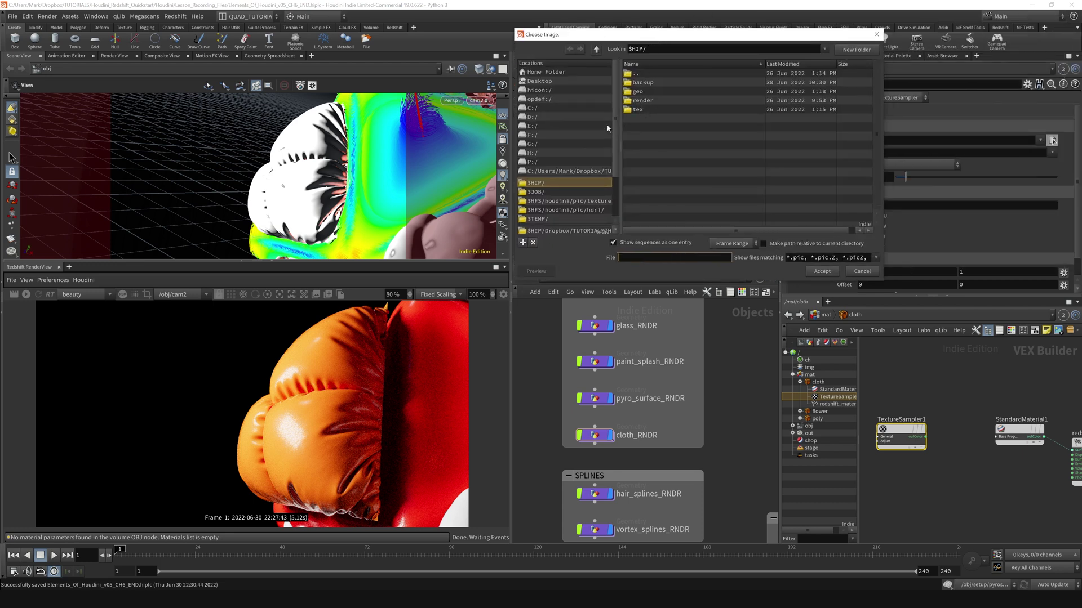
double_click(641, 110)
double_click(653, 83)
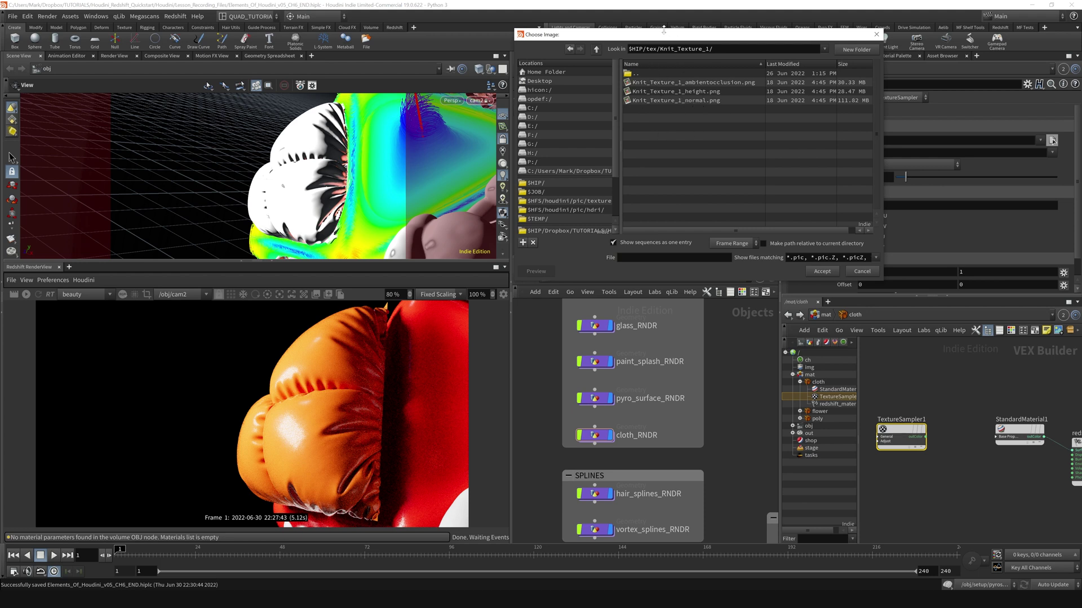
drag(663, 31, 811, 236)
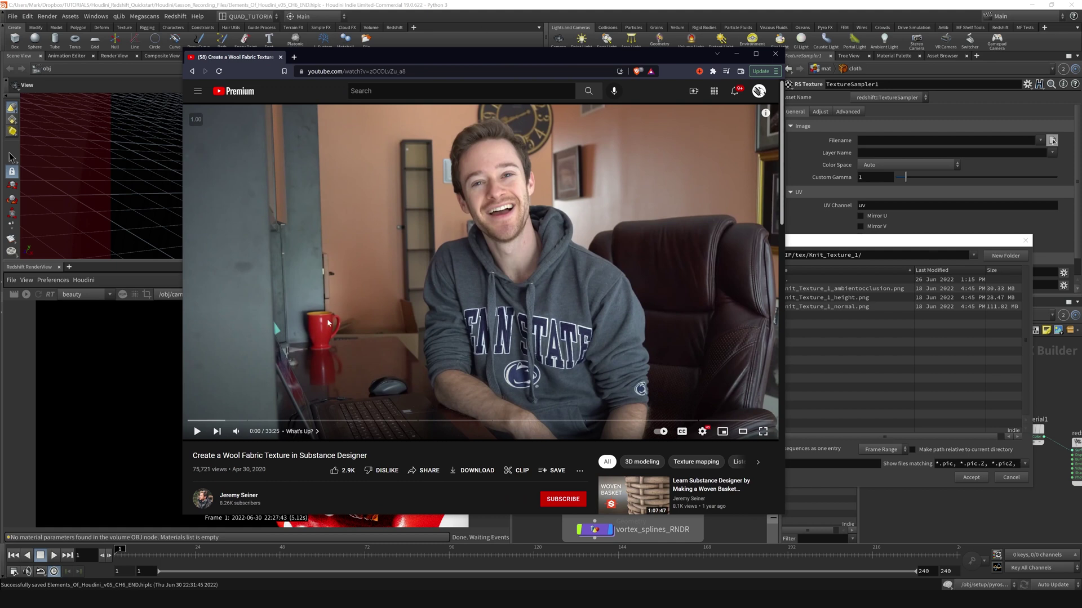
- Move the YouTube wool-fabric video window aside and close it, revealing Houdini's image browser
drag(673, 58, 588, 57)
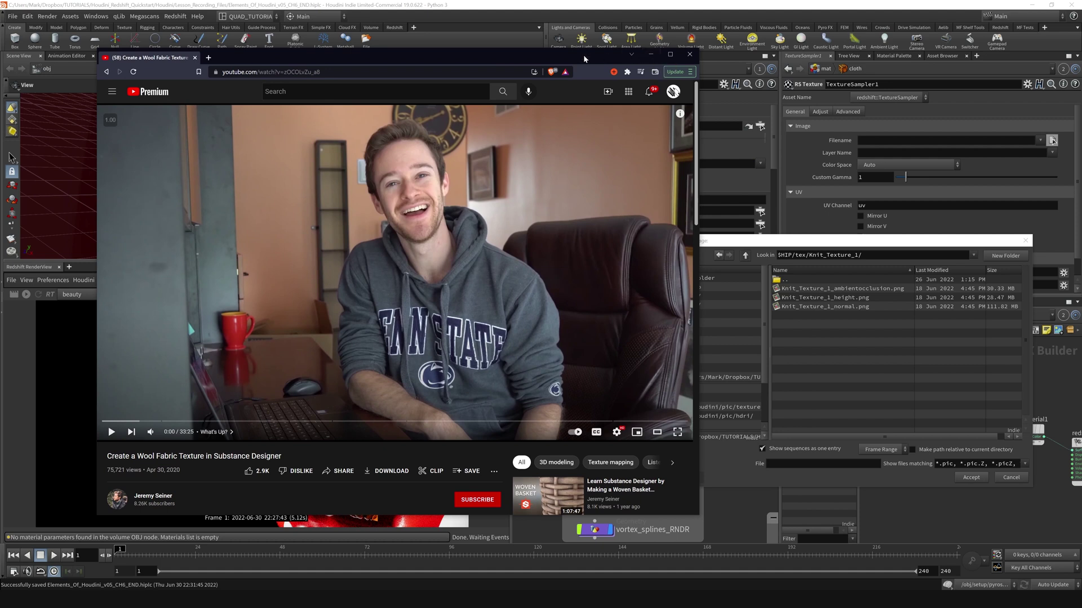
click(651, 55)
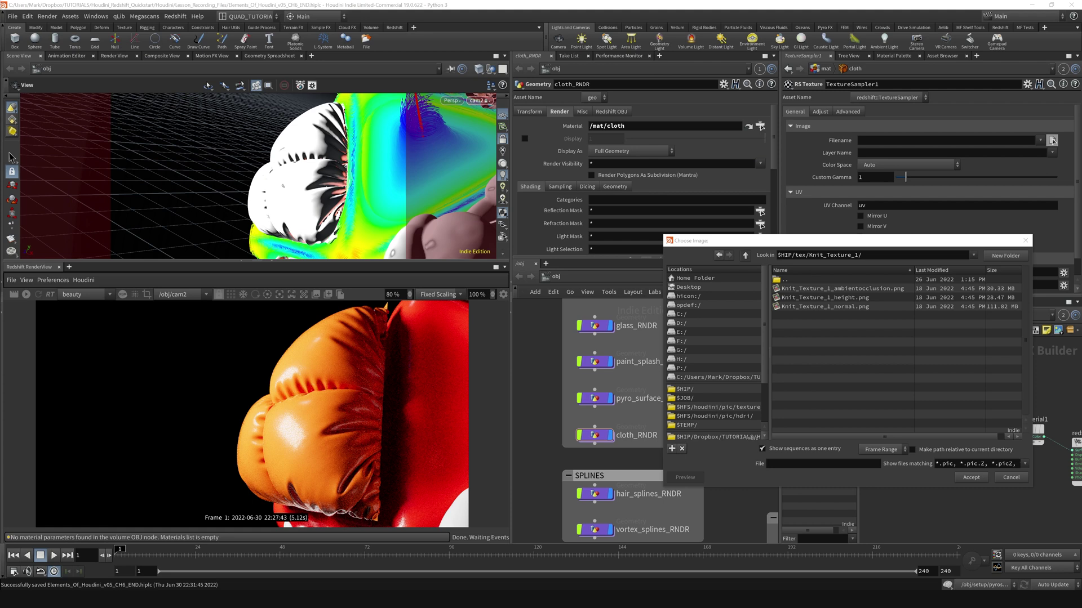
- Preview the Knit_Texture_1 maps as thumbnails and accept Knit_Texture_1_normal.png as TextureSampler1's image
click(844, 310)
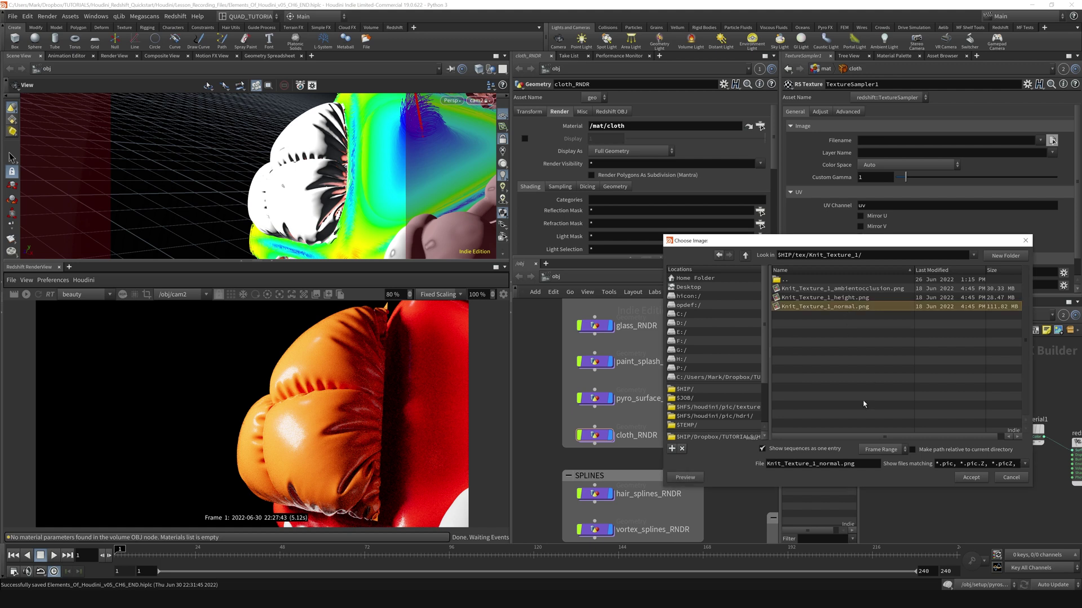
right_click(844, 362)
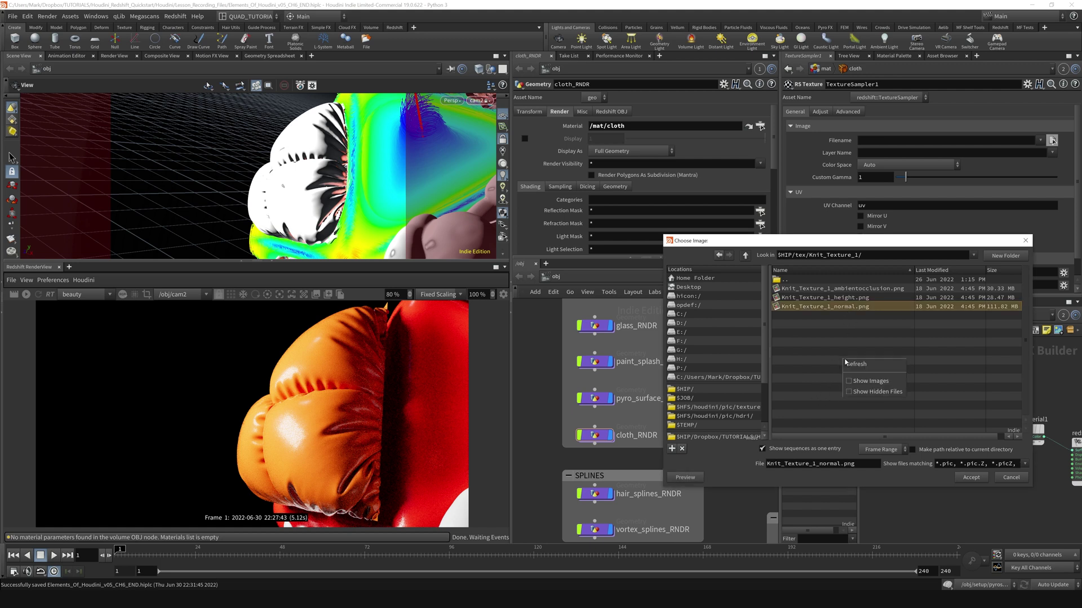
click(869, 380)
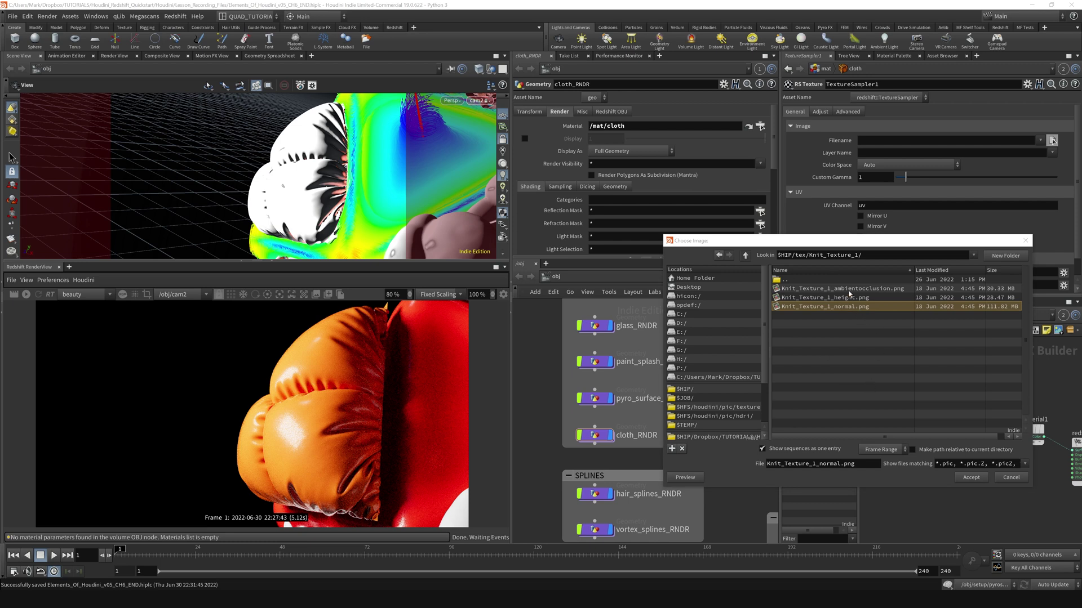
drag(844, 233, 712, 231)
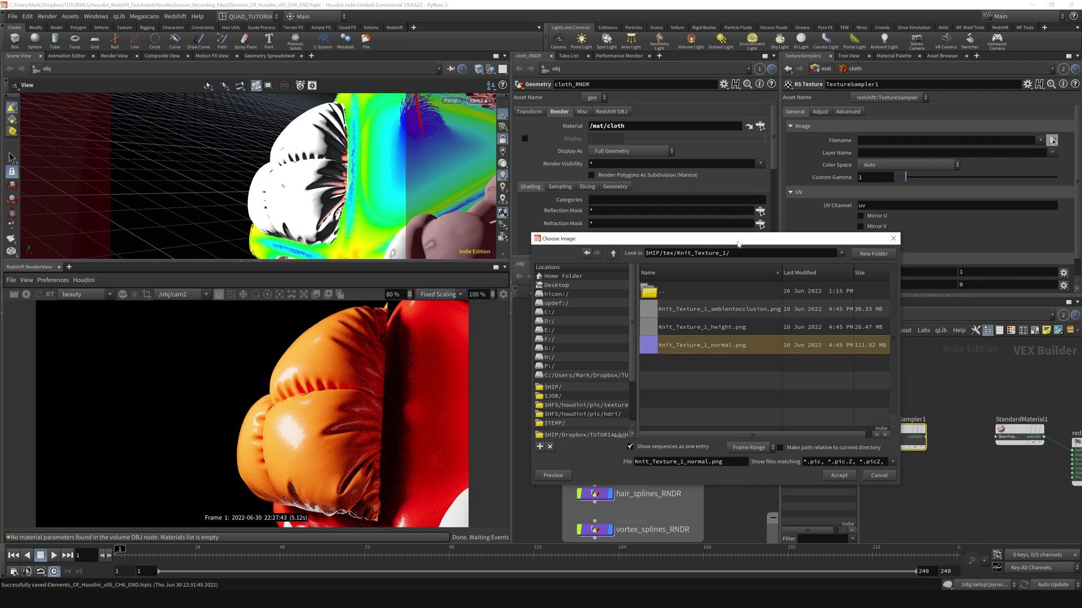
drag(724, 239, 556, 157)
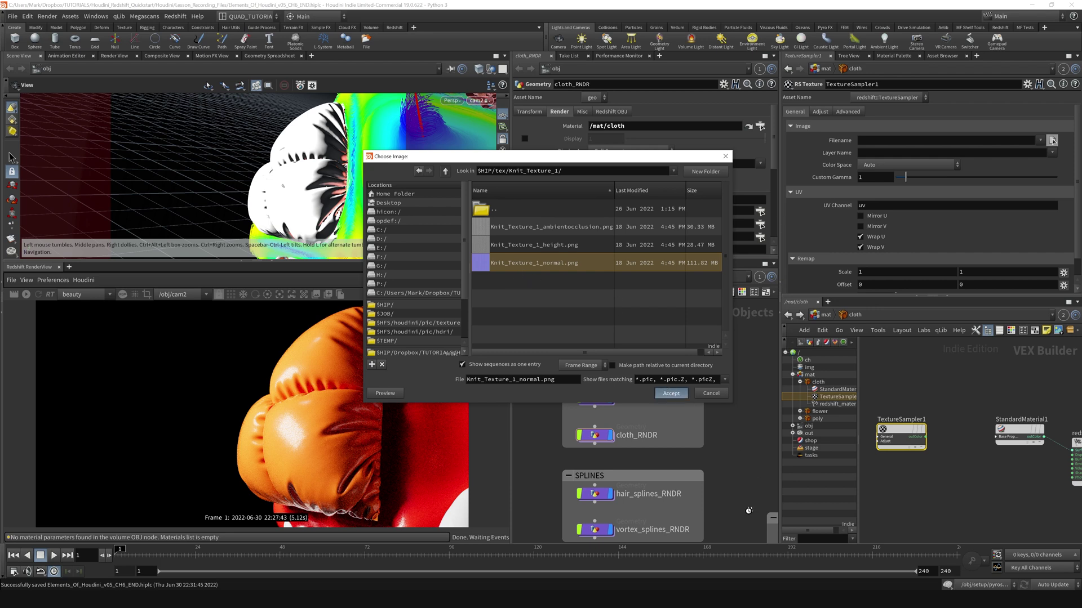
click(672, 393)
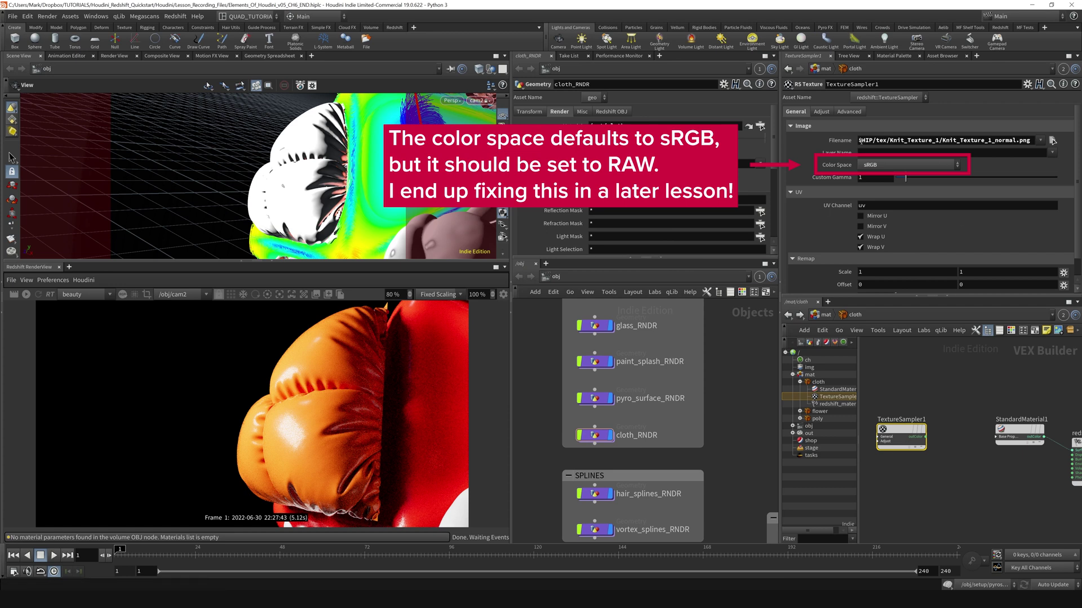
click(860, 140)
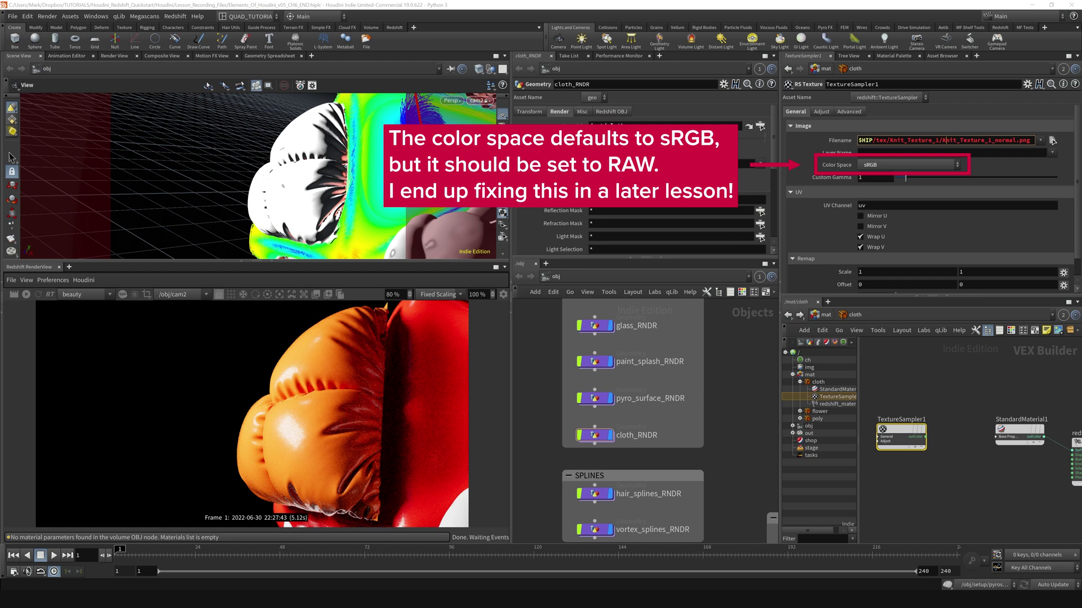
key(alt+Tab)
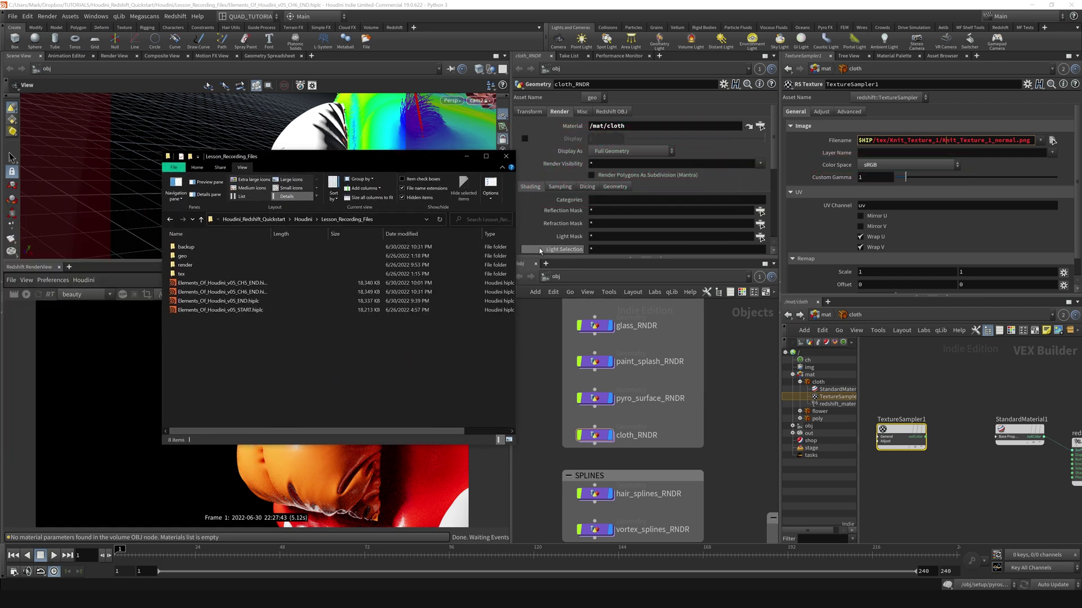
- Save, then drag the normal PNG from Explorer's tex/Knit_Texture_1 folder onto TextureSampler1's Filename field
key(ctrl+s)
click(248, 274)
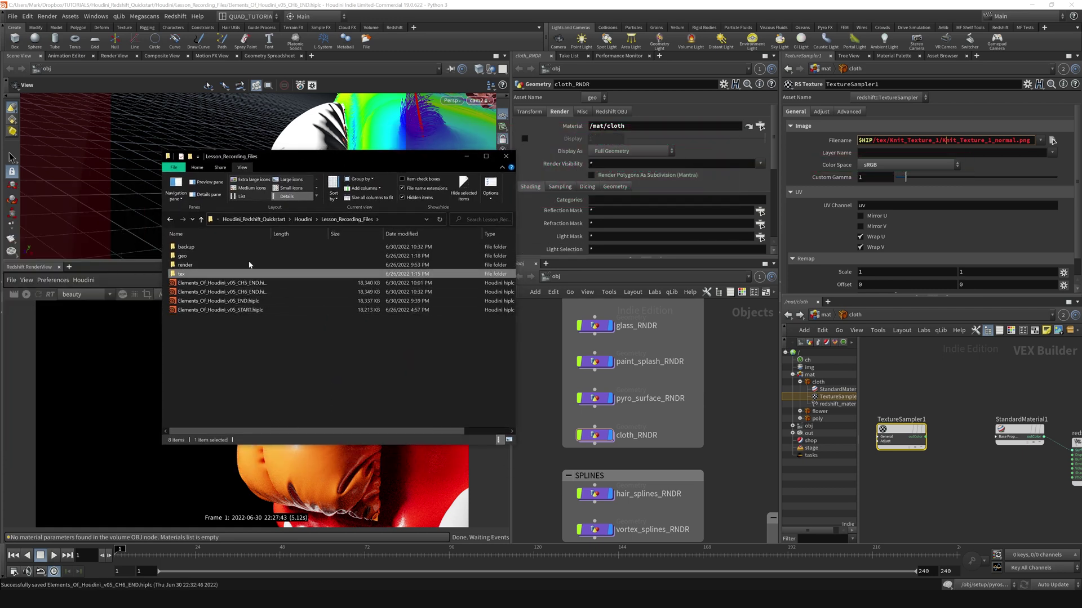
double_click(173, 274)
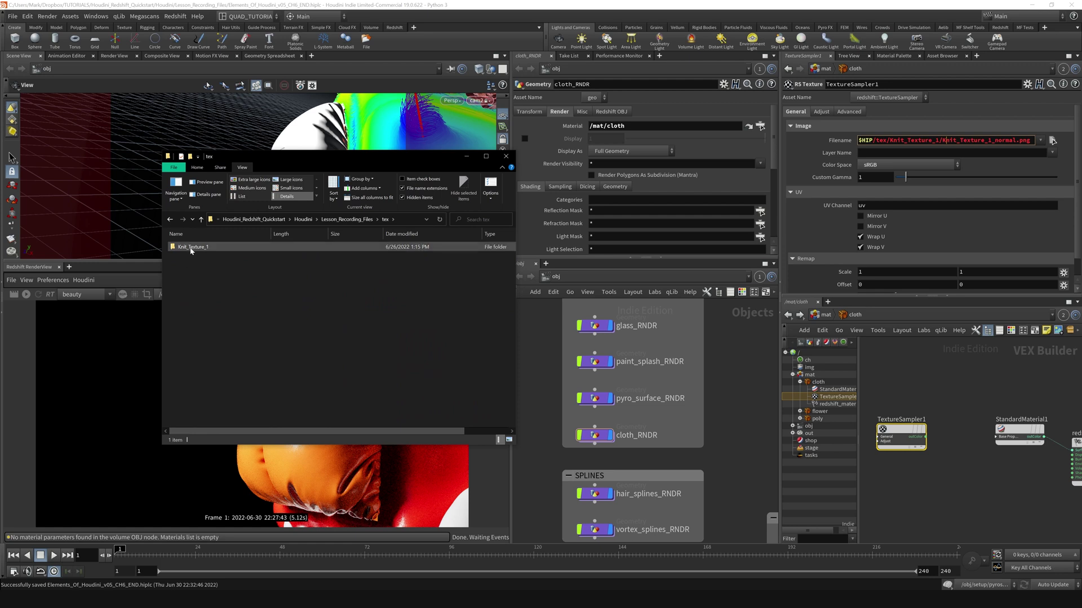
double_click(188, 247)
drag(239, 251, 930, 141)
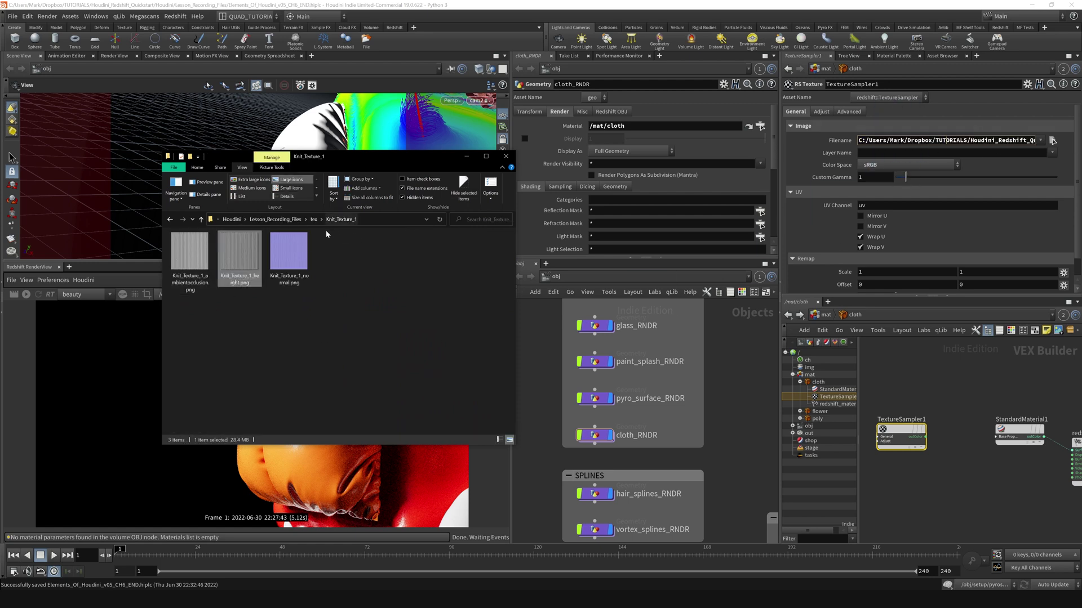
drag(288, 251, 924, 141)
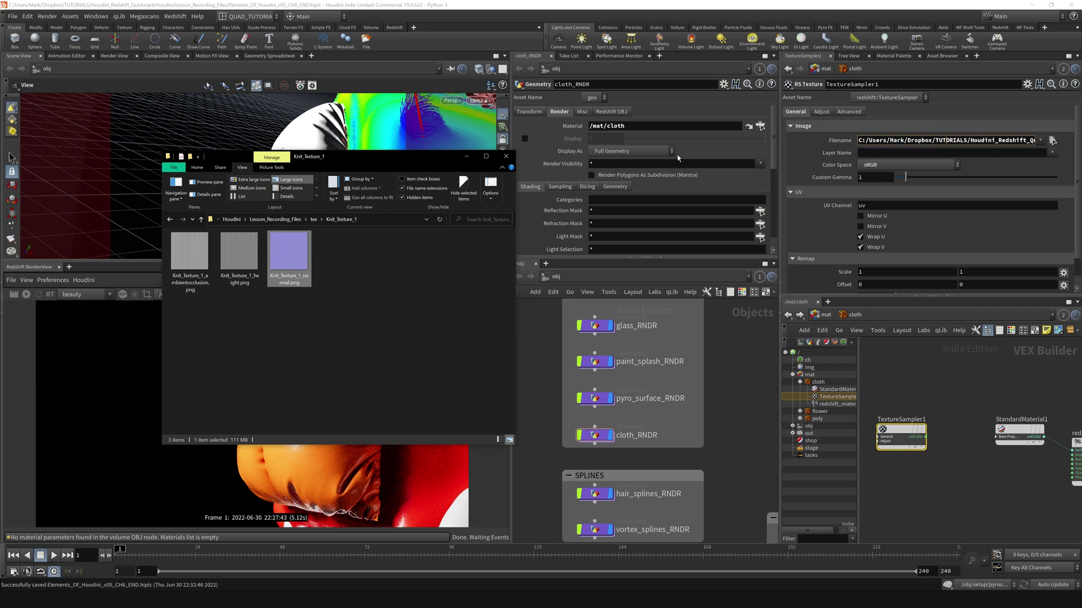
click(980, 140)
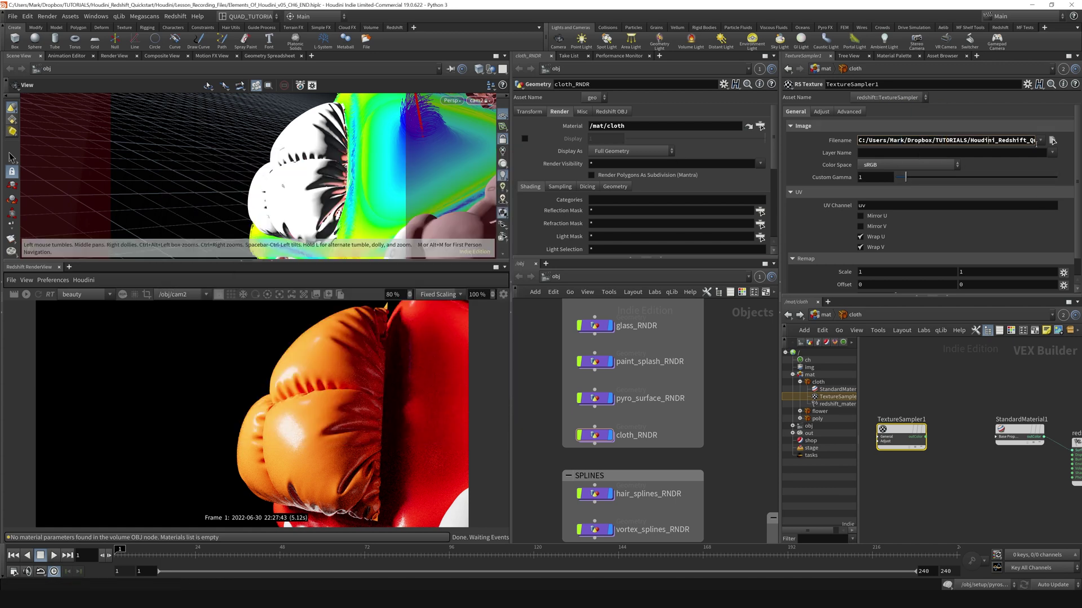
- Re-pick Knit_Texture_1_normal.png for TextureSampler1 through the Filename browse dialog and accept it
drag(858, 140, 964, 141)
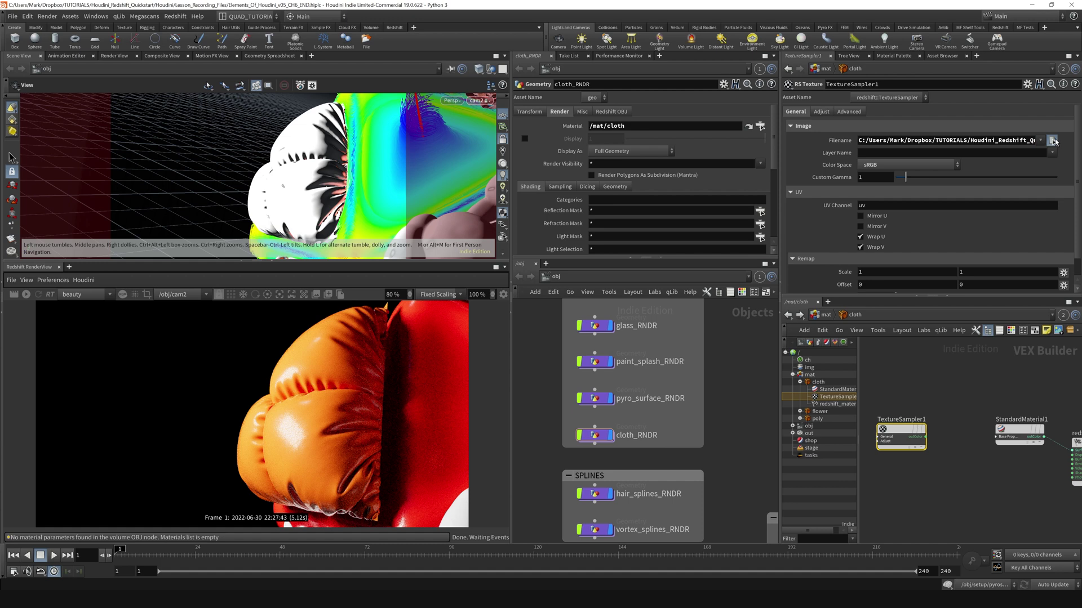
click(1052, 142)
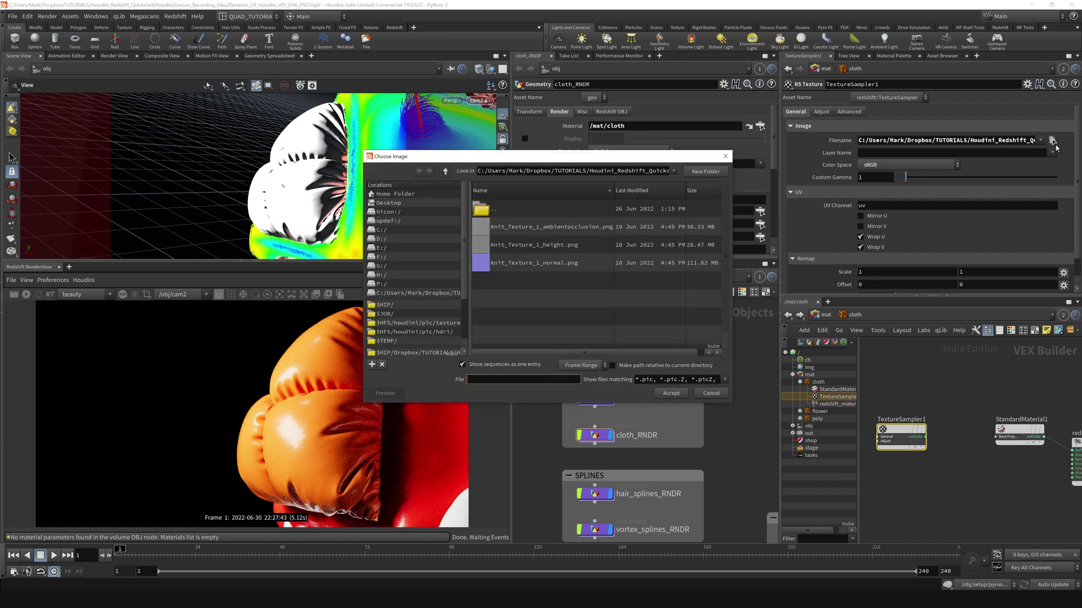
click(497, 263)
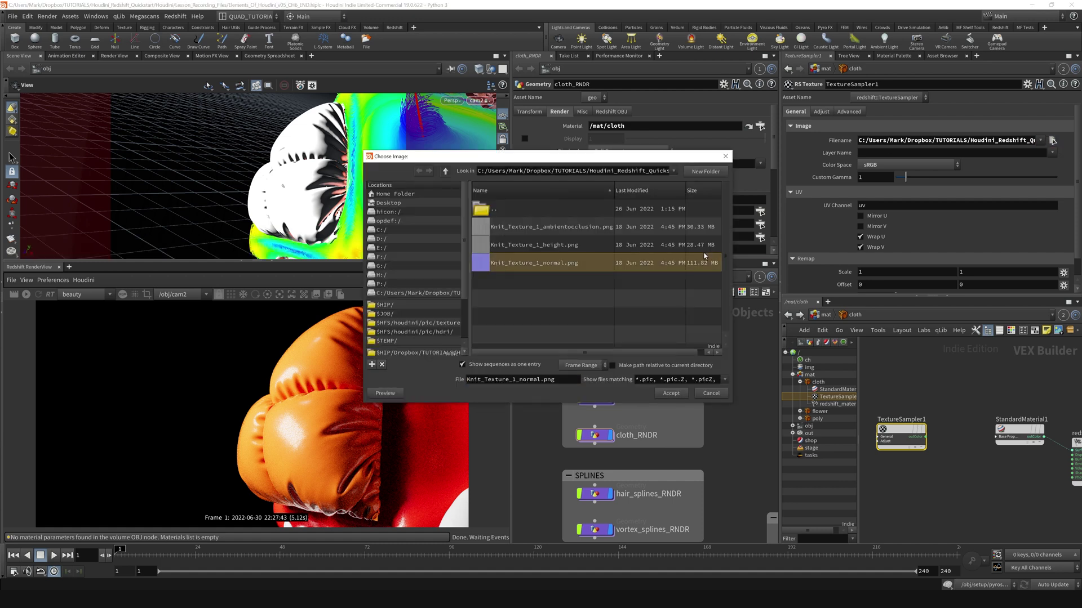
click(671, 393)
- Wire TextureSampler1's outColor directly into redshift_material1's Surface input and select the material node
middle_drag(965, 440, 933, 404)
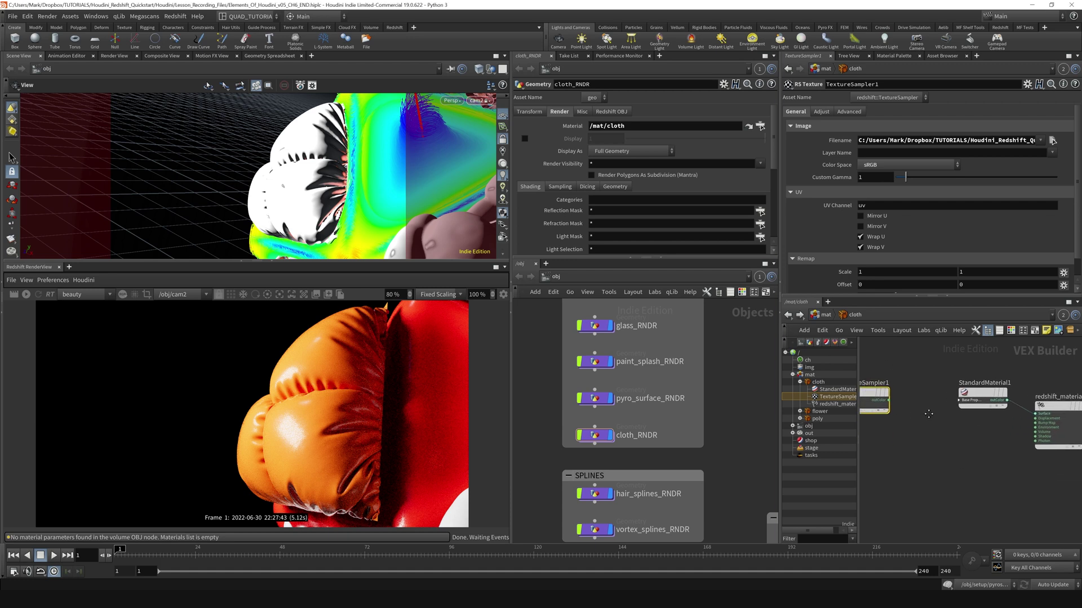
drag(894, 400, 1040, 408)
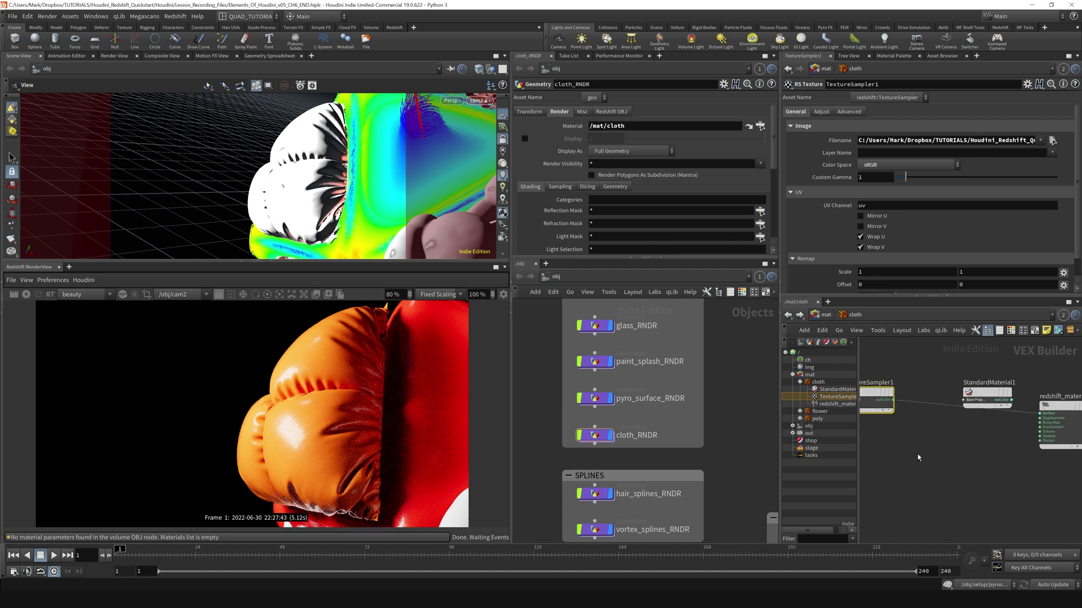
scroll(946, 442, down, 1)
drag(894, 397, 912, 431)
click(1042, 428)
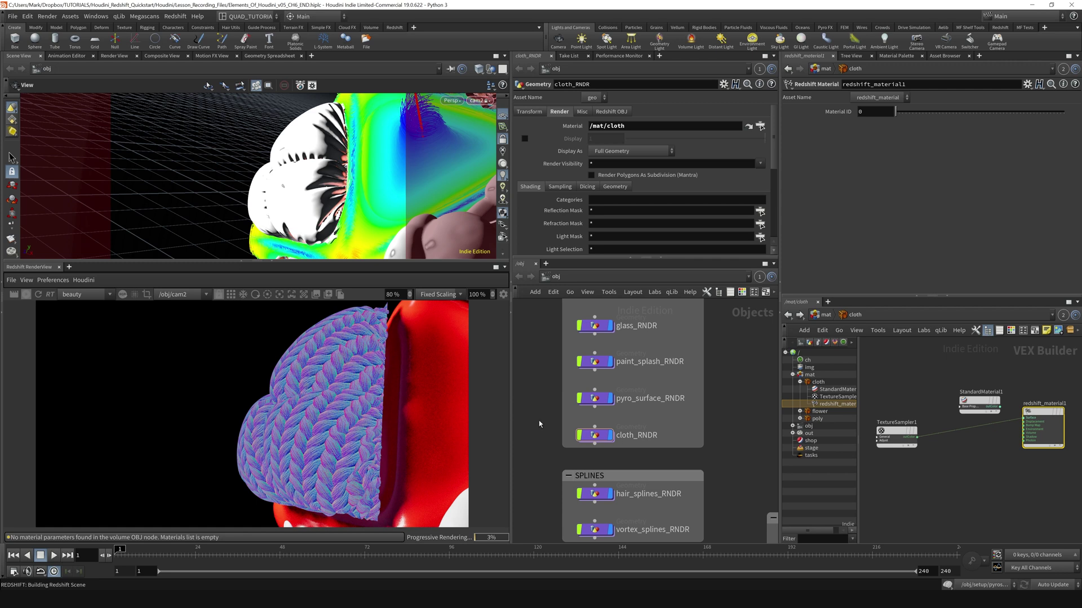
- Save the scene and add an RS Bump Map node to the cloth material network
key(ctrl+s)
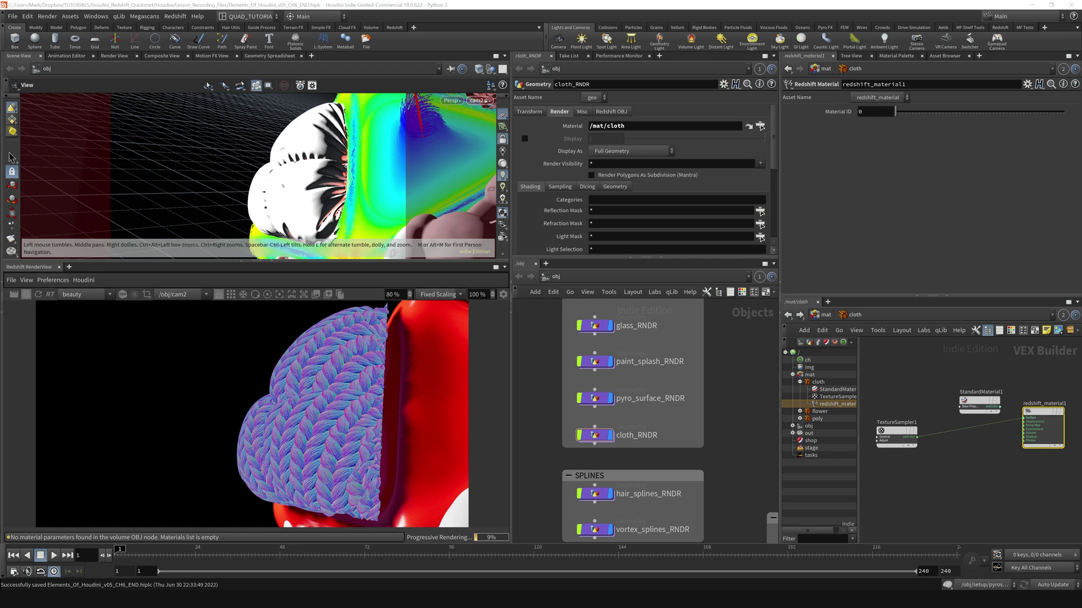
click(948, 488)
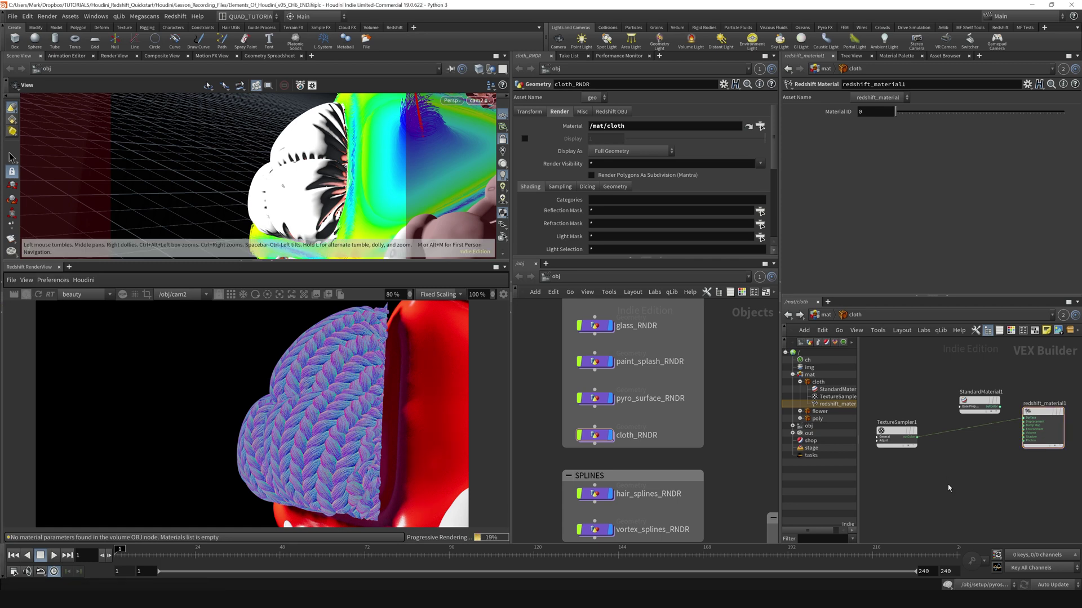
key(Tab)
text(bump)
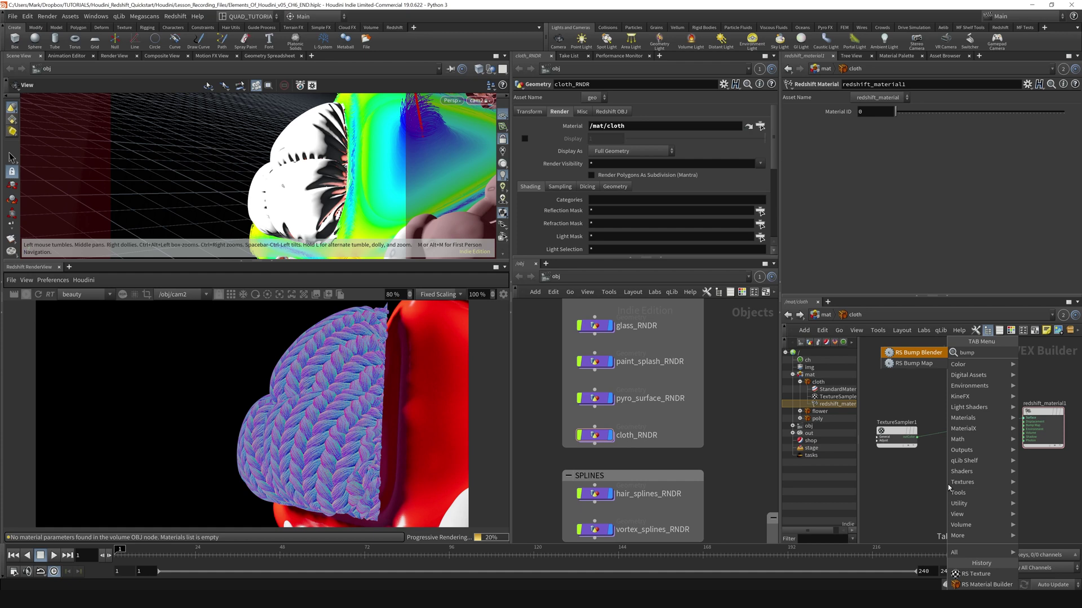
key(Down)
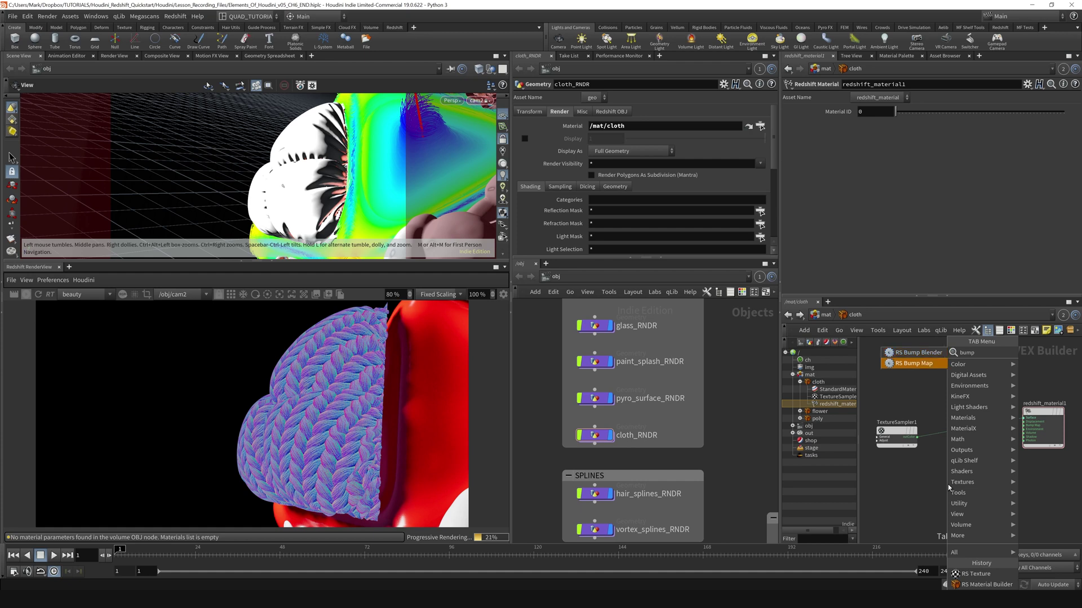
key(Return)
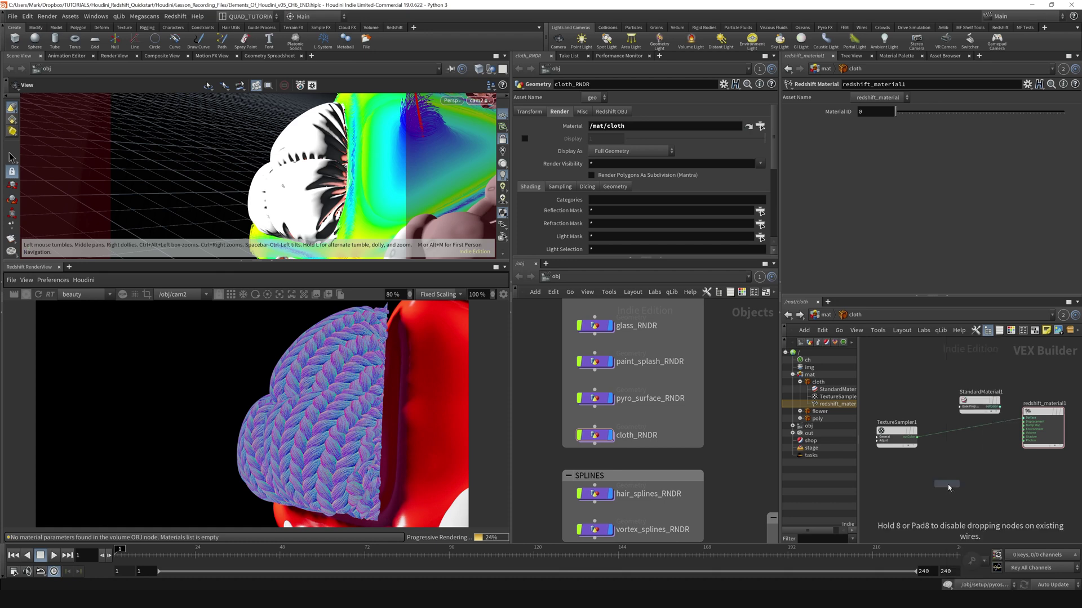
click(947, 485)
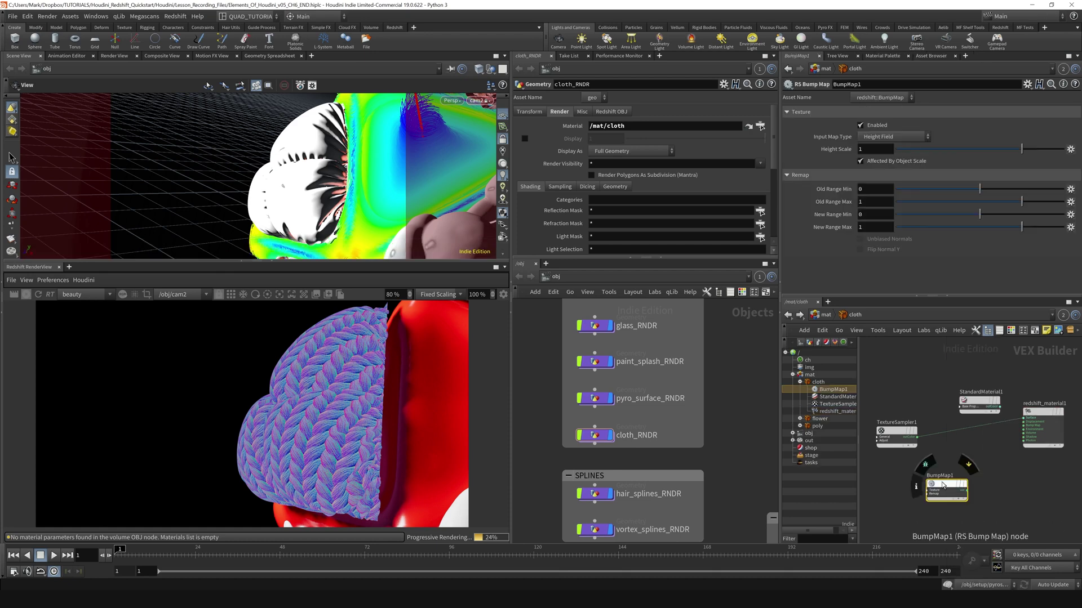
- Drop BumpMap1 onto the texture-to-material wire, then cut its output wire to the material
drag(972, 401, 966, 390)
drag(946, 486, 946, 438)
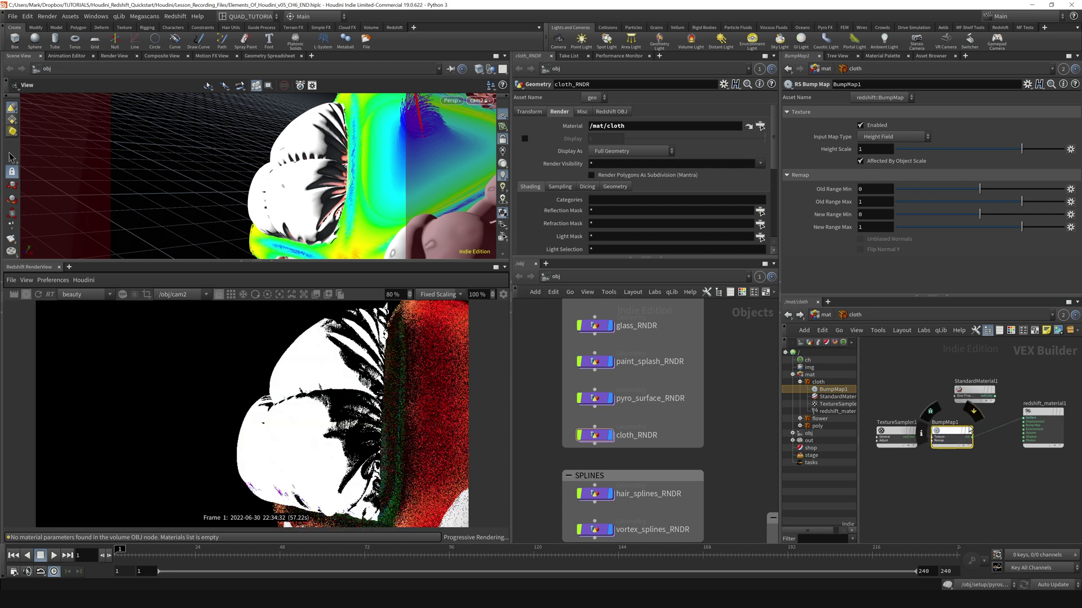
click(1009, 421)
key(ctrl+s)
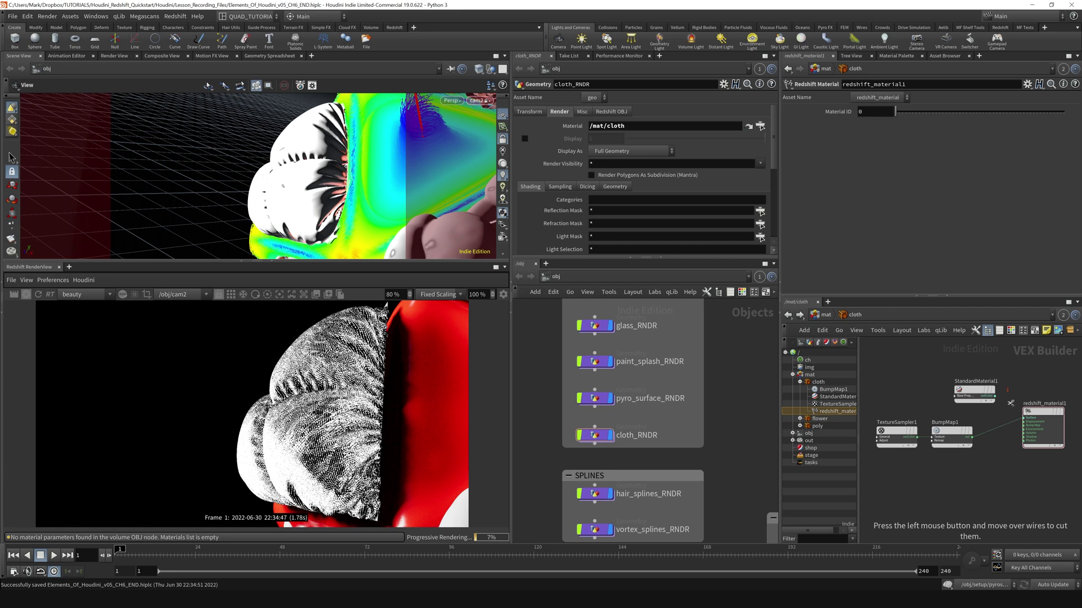
drag(1008, 389, 1002, 468)
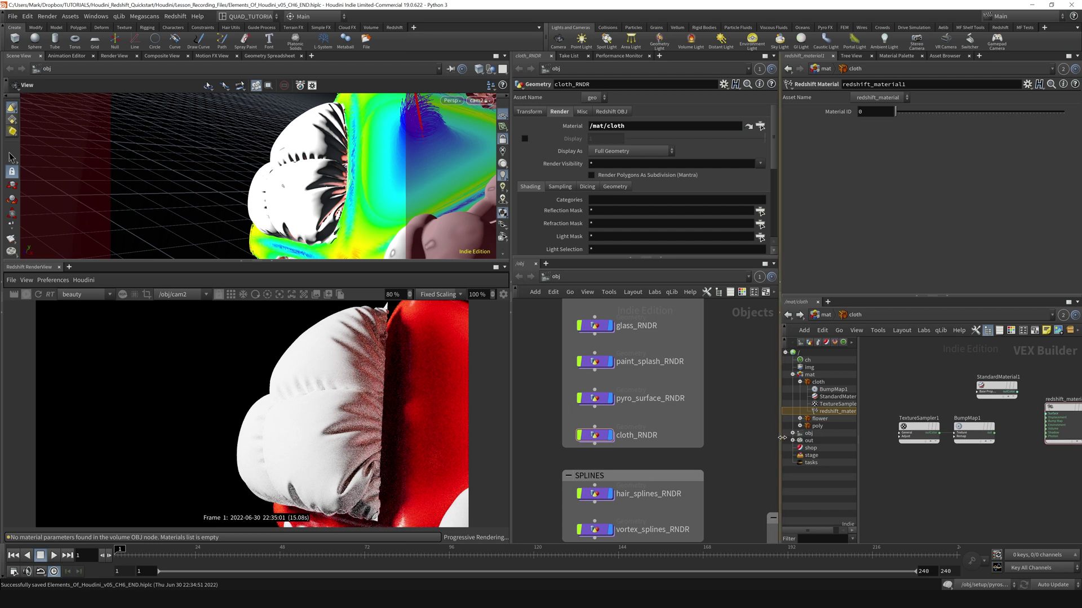
- Rearrange the network and expand StandardMaterial1's full list of inputs
drag(780, 439, 716, 439)
drag(966, 478, 880, 419)
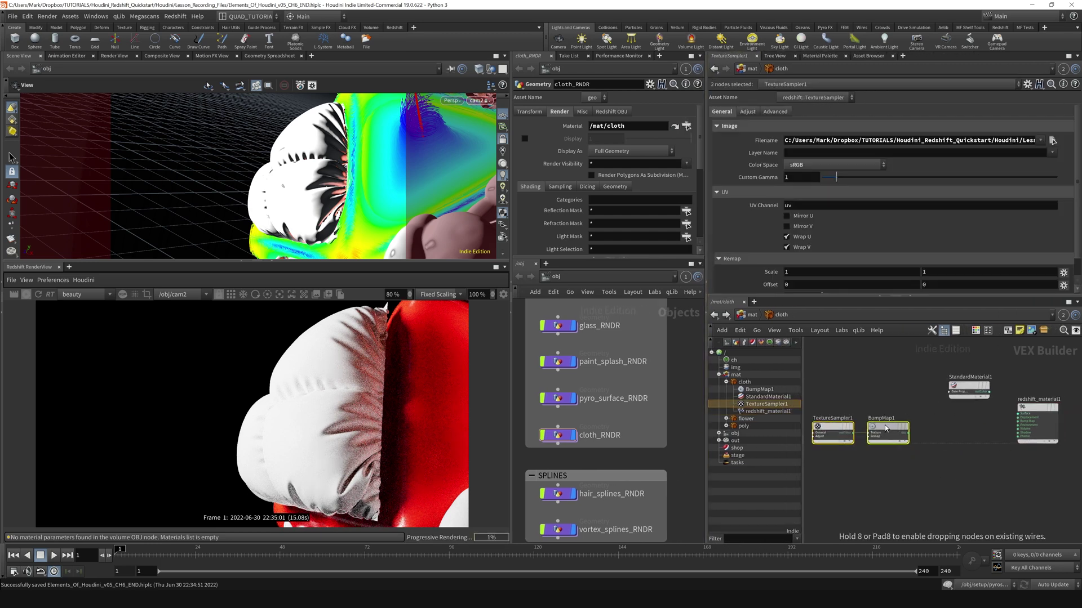
drag(958, 388, 945, 388)
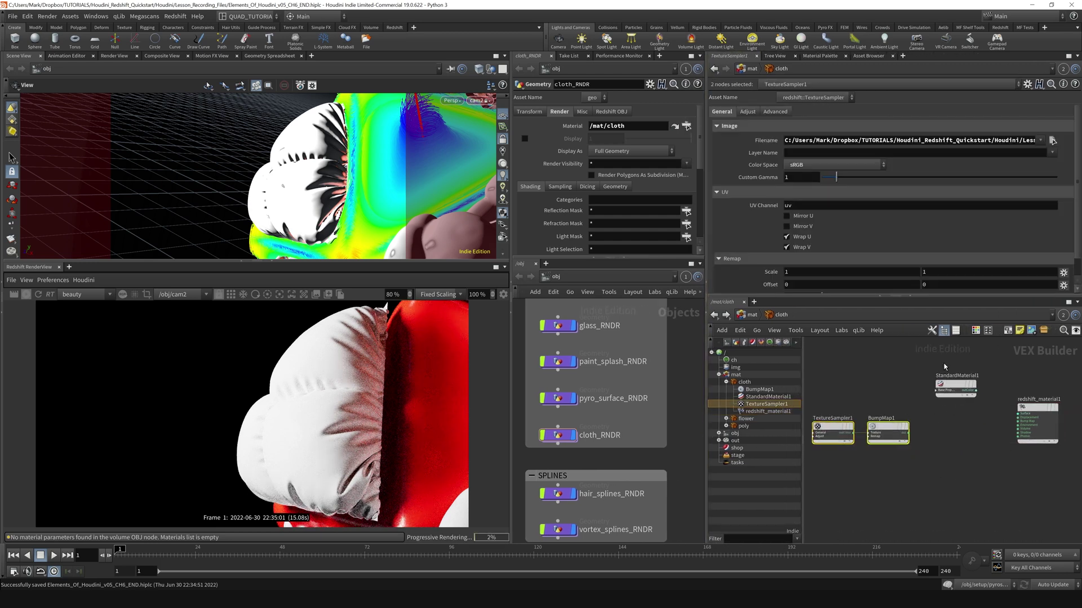
click(936, 393)
scroll(912, 453, up, 2)
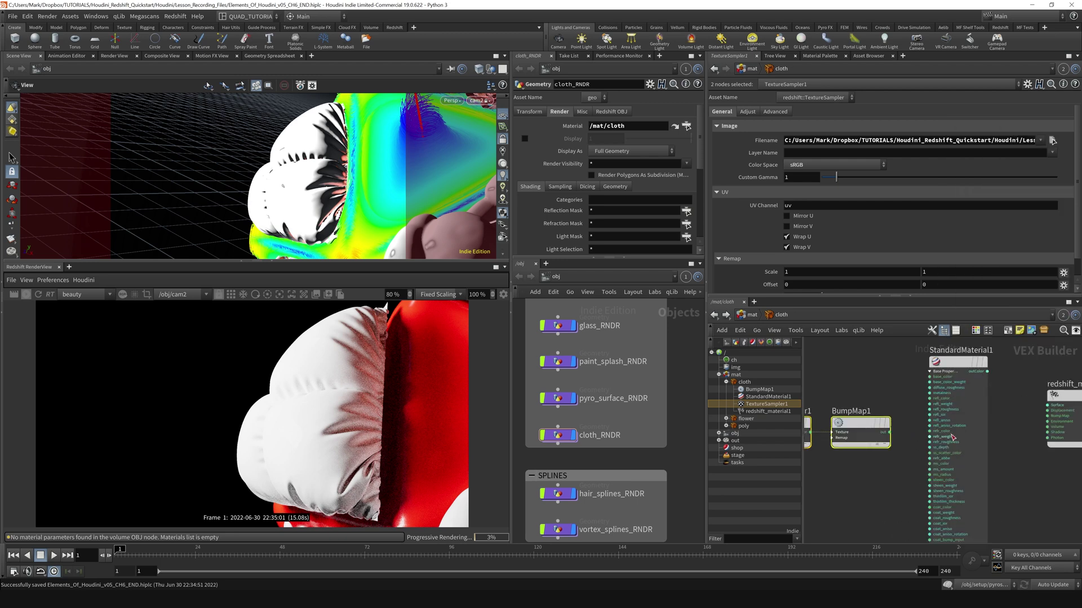
scroll(907, 457, up, 2)
scroll(907, 456, down, 1)
scroll(907, 456, down, 1)
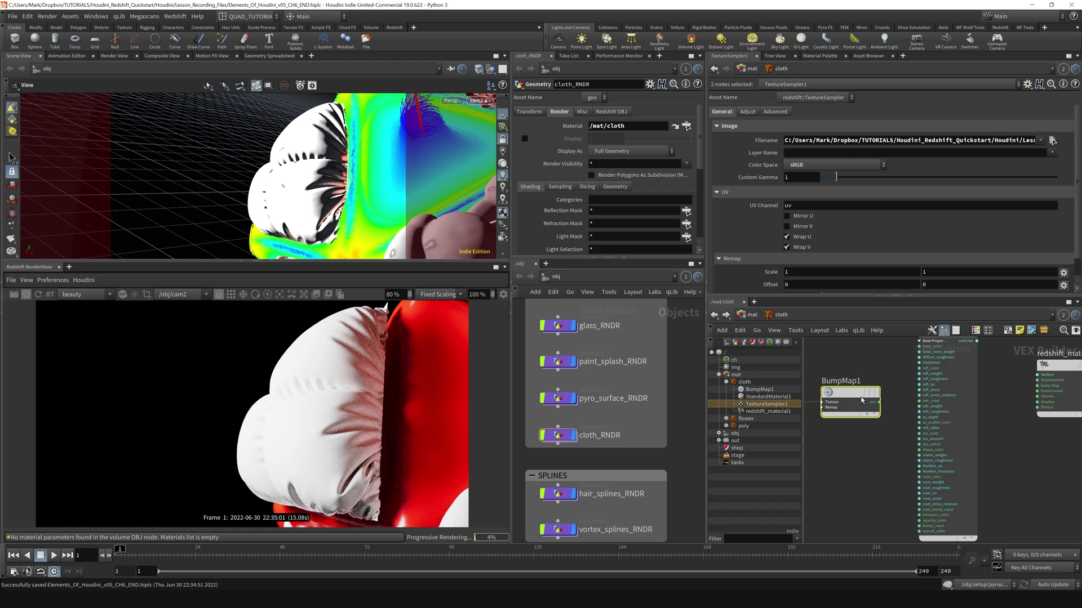
drag(842, 298, 842, 215)
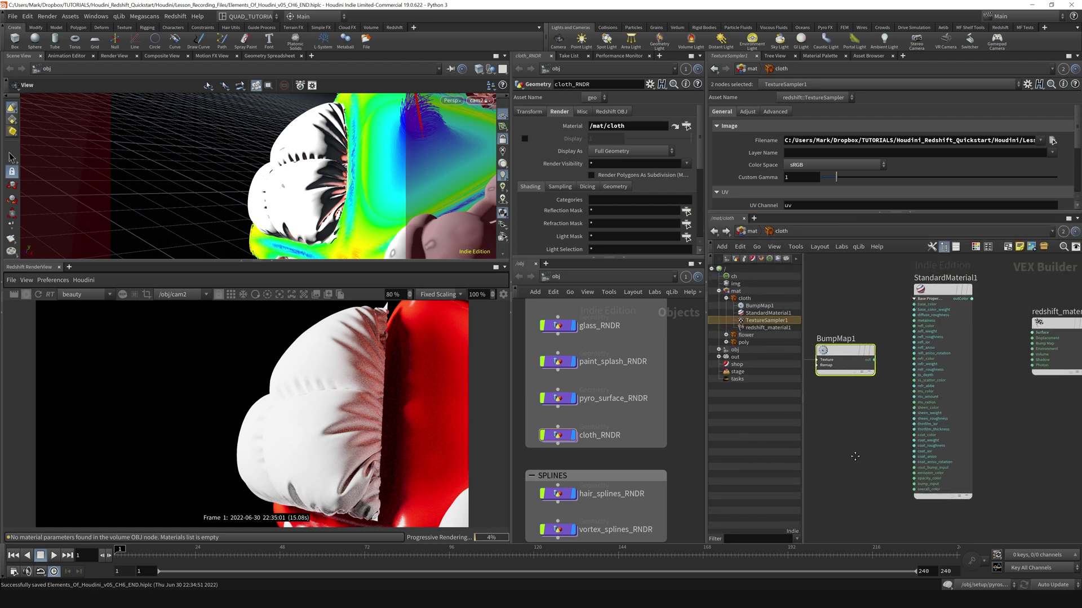
- Connect BumpMap1's output to StandardMaterial1's bump_input
drag(870, 359, 841, 465)
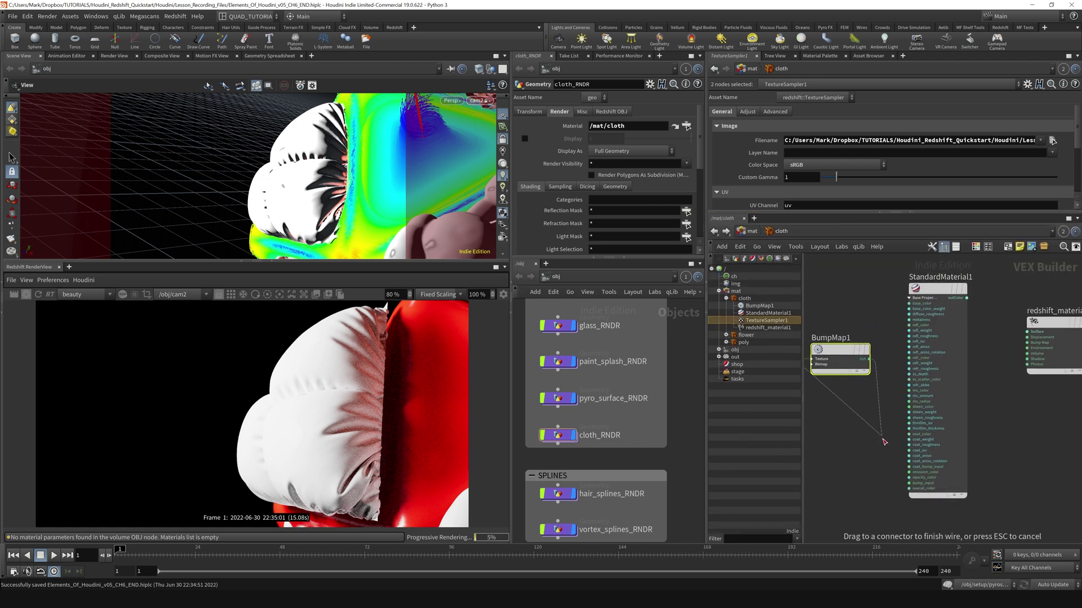
click(841, 466)
drag(869, 359, 926, 485)
click(926, 485)
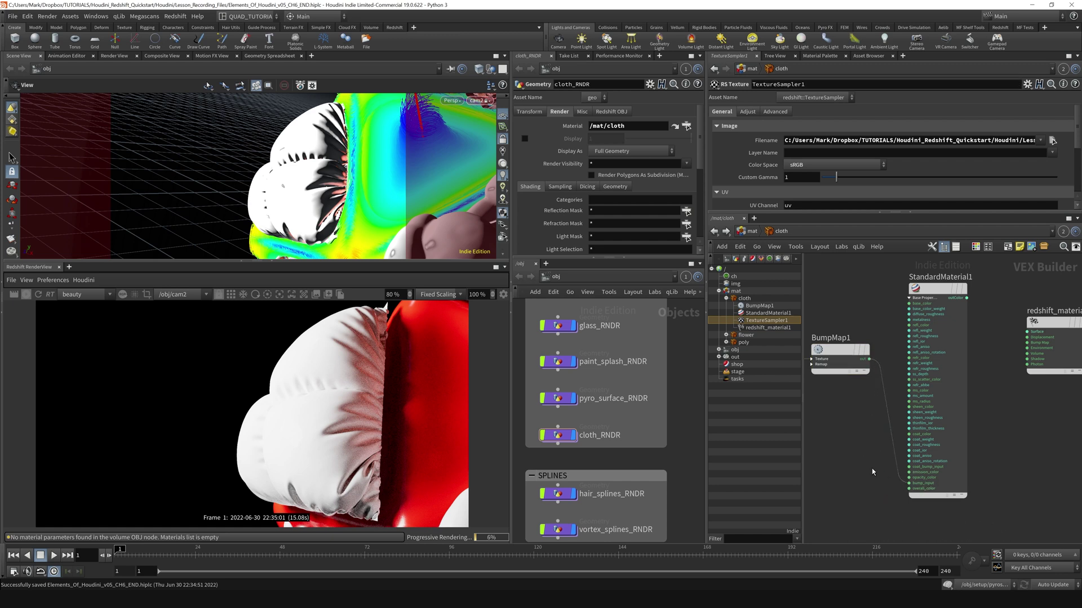
middle_drag(871, 469, 948, 480)
- Set BumpMap1's Input Map Type to Tangent-Space Normal and restart the interactive render
click(890, 369)
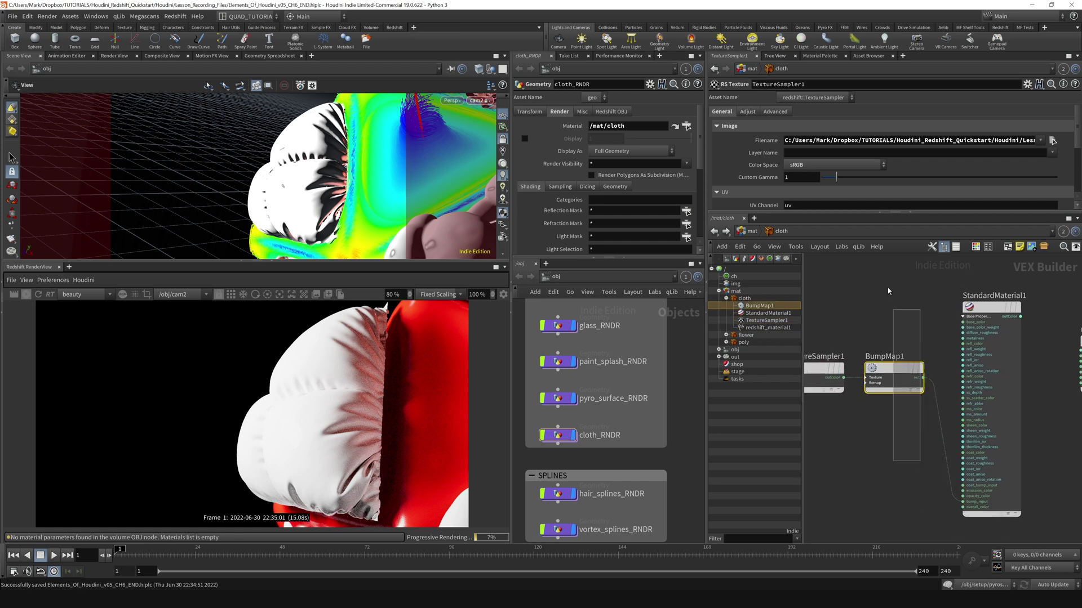
click(817, 137)
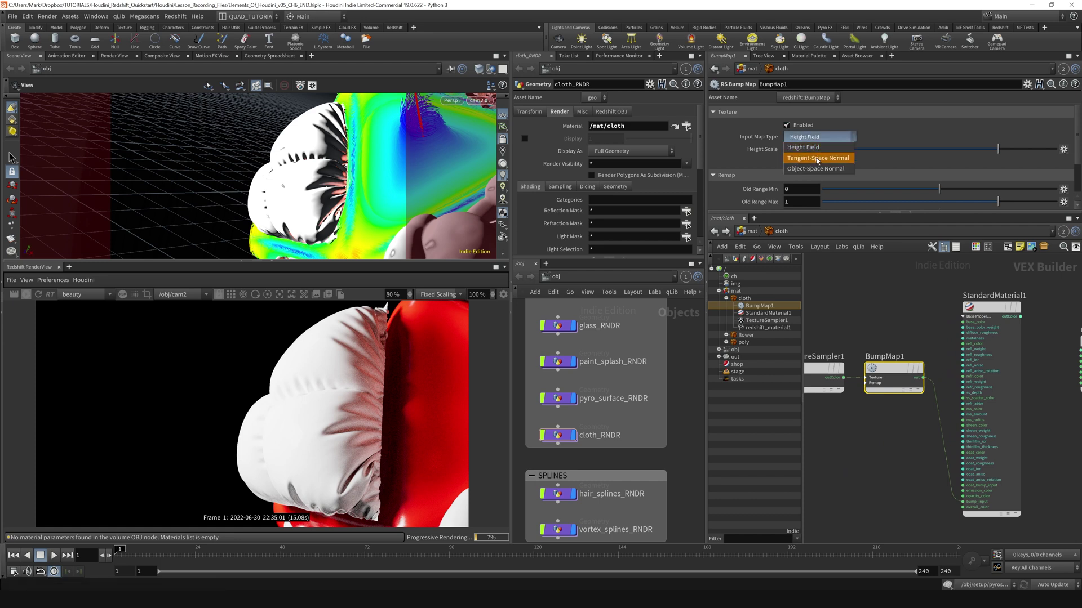
click(818, 159)
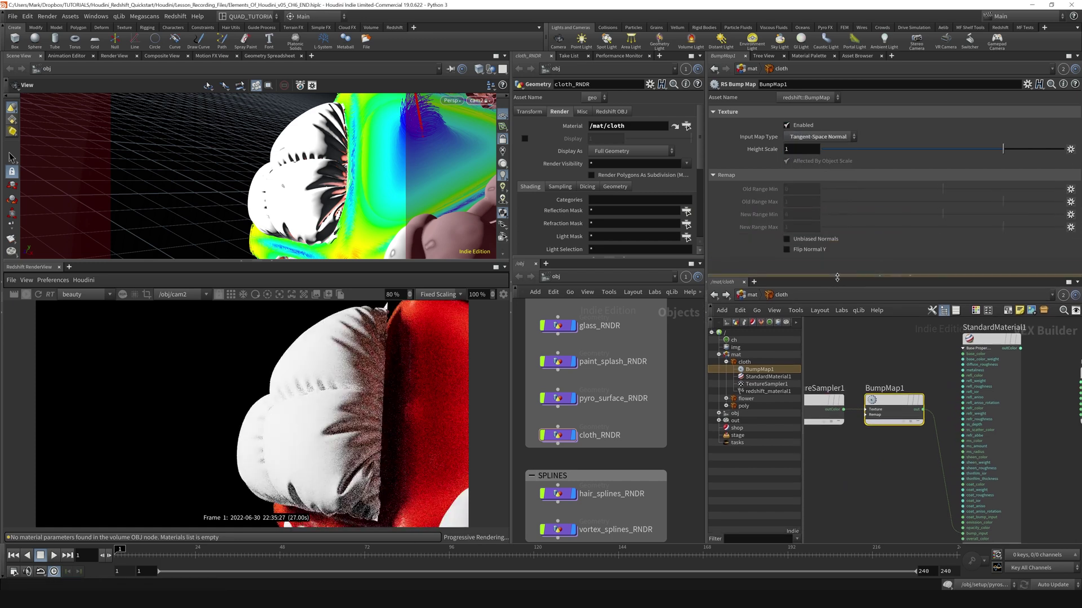
click(27, 296)
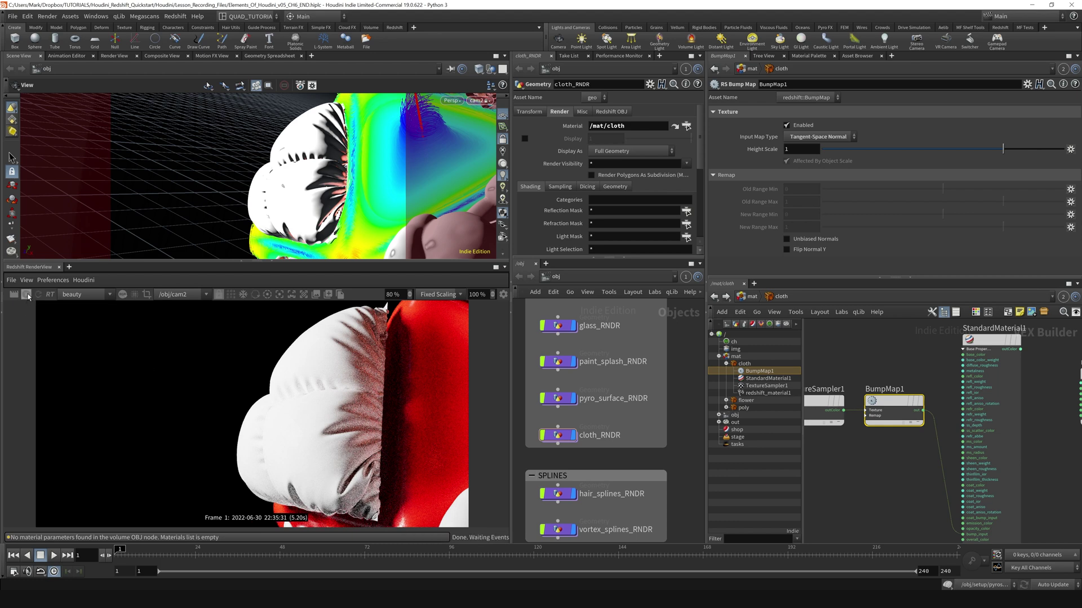
click(27, 295)
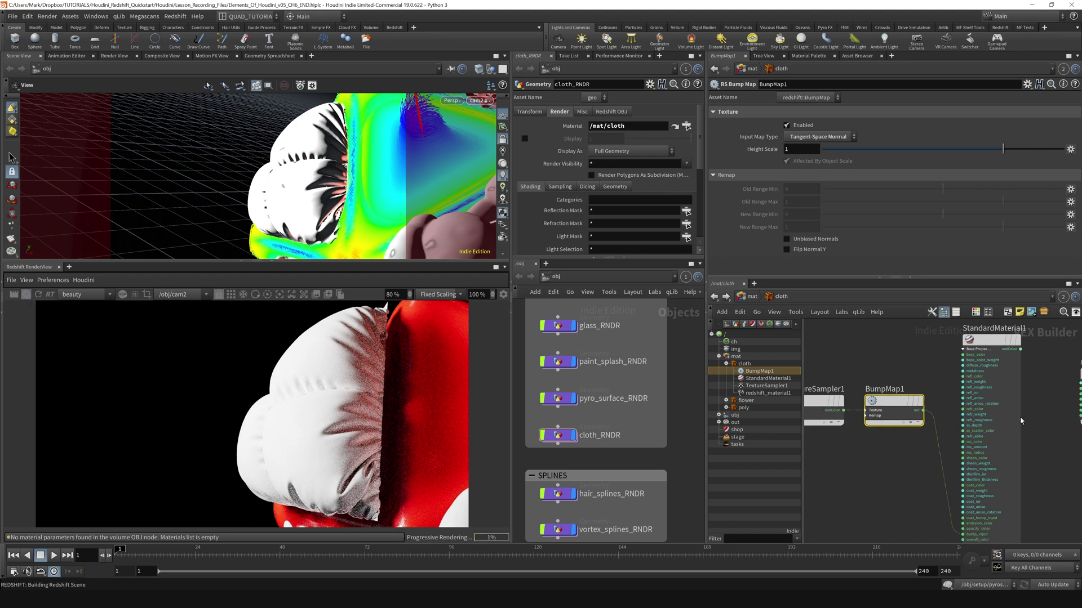
- Stop the interactive render, save the scene, and display TextureSampler1's parameters
middle_drag(1021, 421, 928, 417)
click(900, 334)
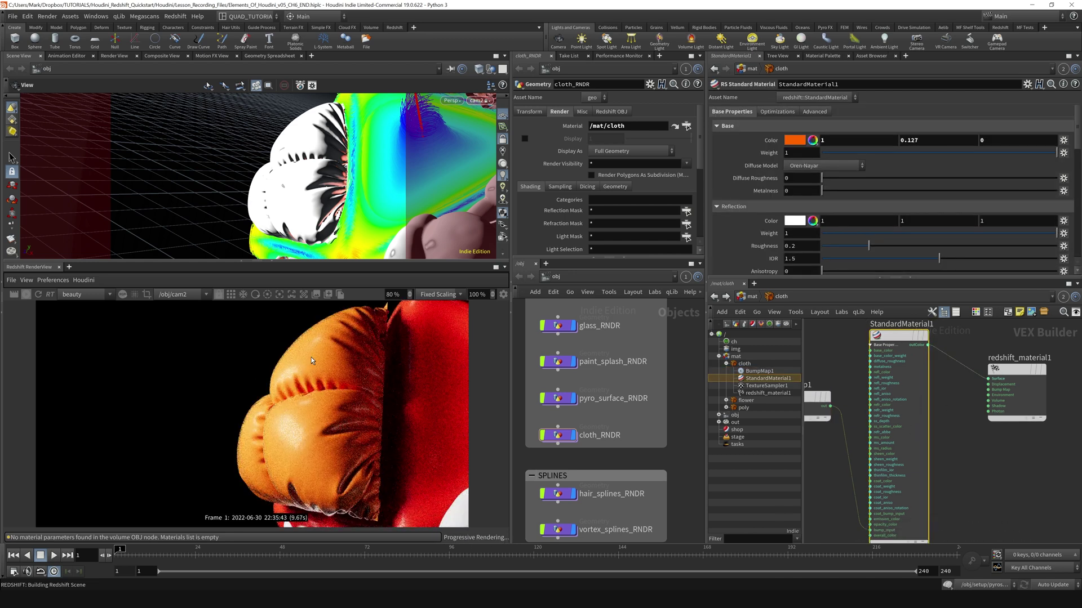
click(27, 295)
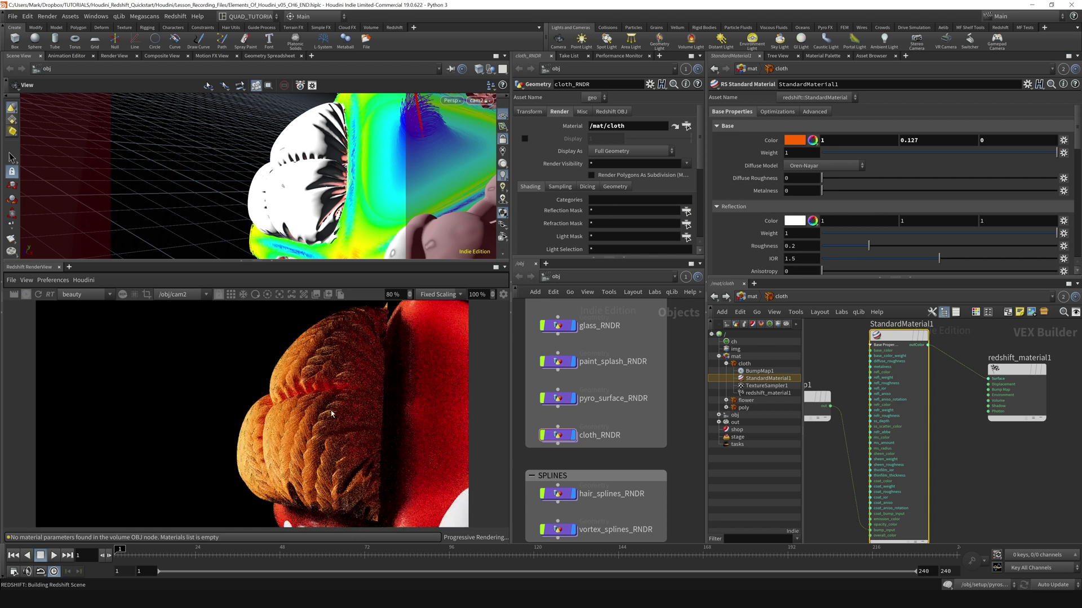
key(ctrl+s)
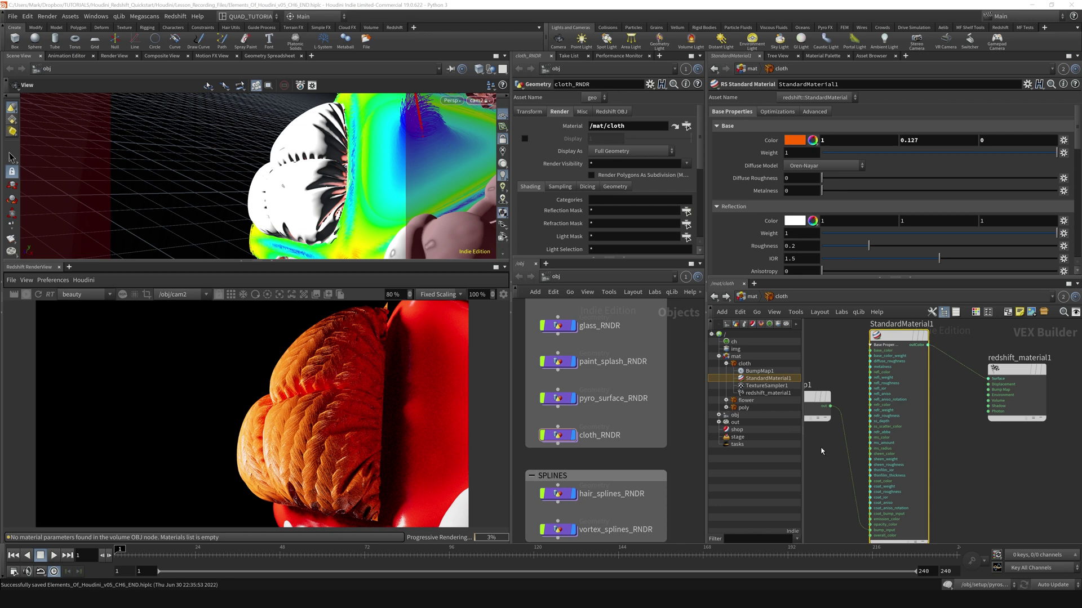
scroll(822, 450, down, 3)
mouse_move(821, 451)
middle_down()
mouse_move(942, 462)
mouse_move(898, 466)
middle_up()
click(843, 432)
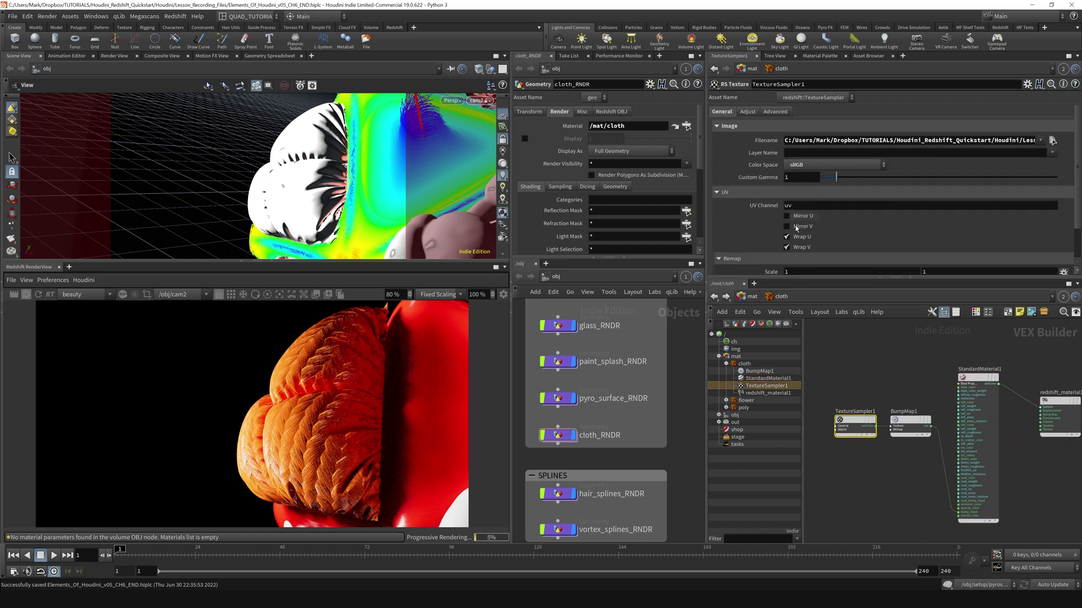
- Set TextureSampler1's Remap Scale to 10 in both directions using the value ladder
scroll(796, 227, down, 2)
middle_drag(764, 234, 789, 234)
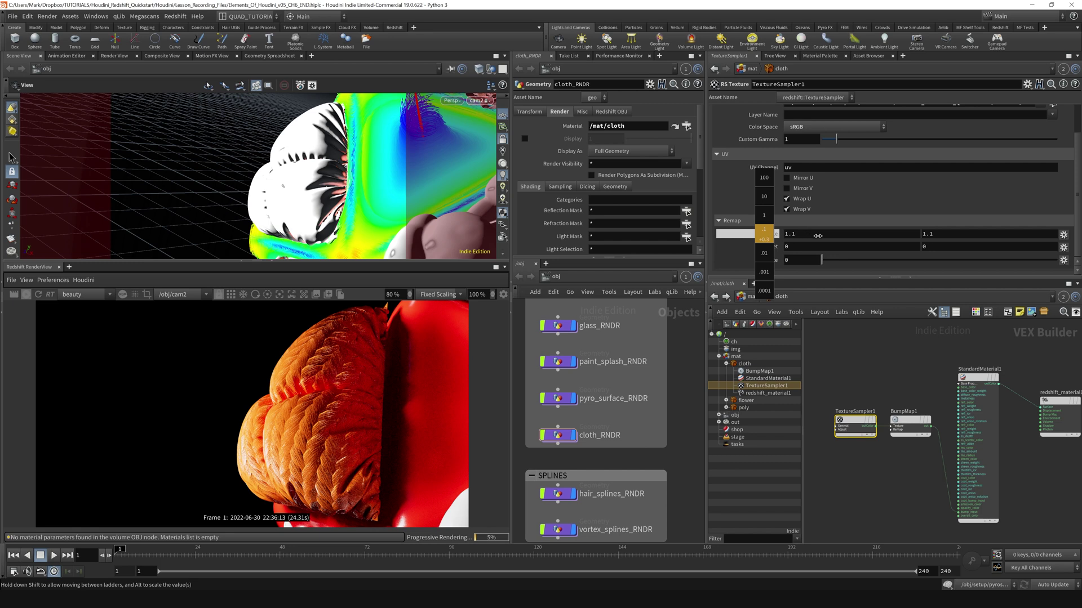
middle_drag(953, 228, 762, 234)
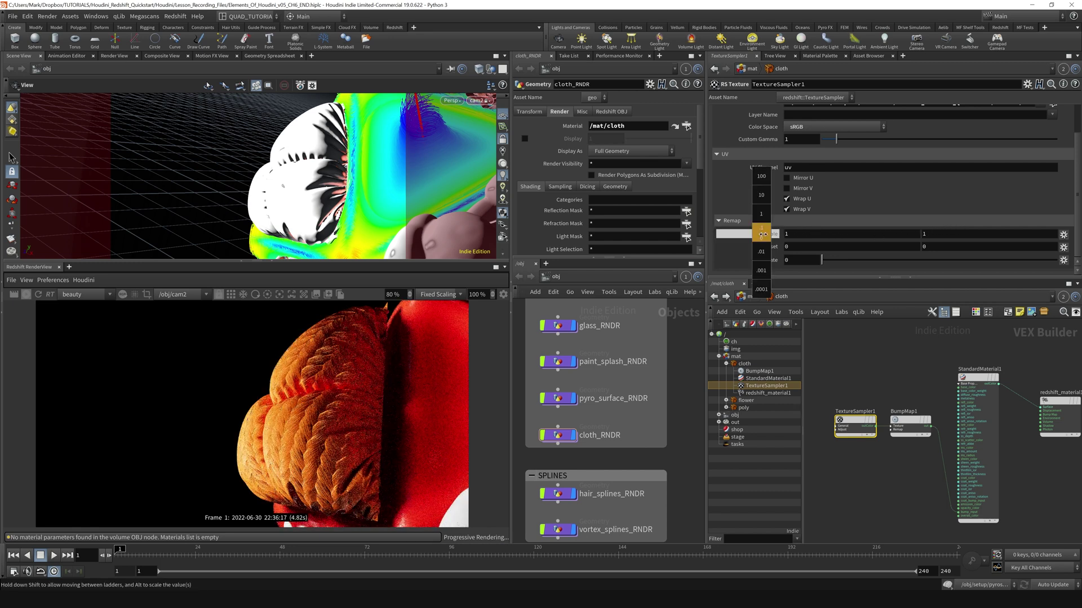
mouse_move(762, 234)
middle_down()
mouse_move(768, 214)
mouse_move(799, 214)
middle_up()
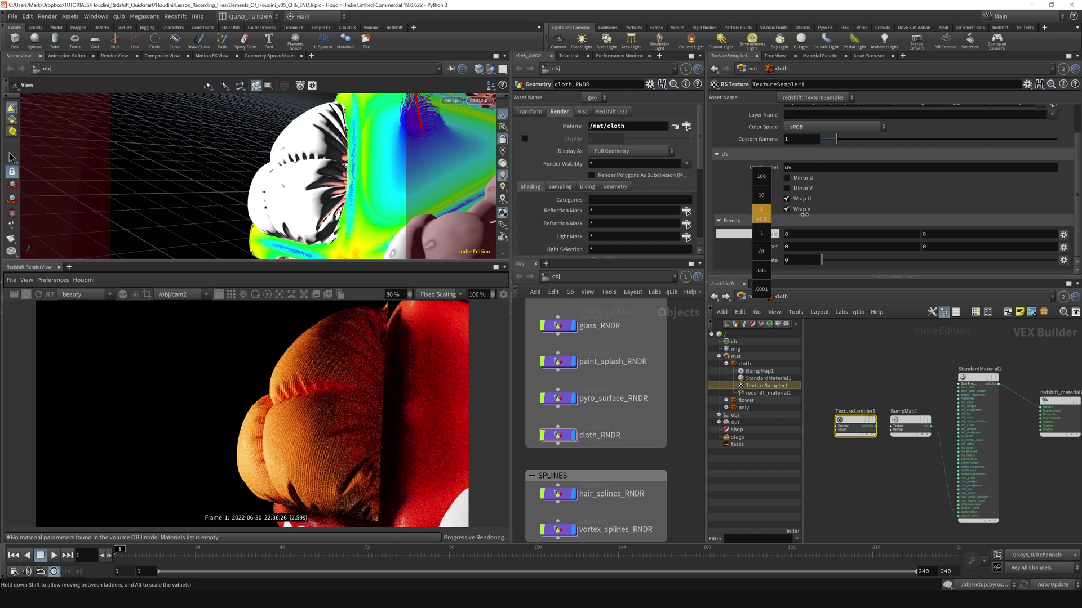
middle_drag(803, 215, 768, 238)
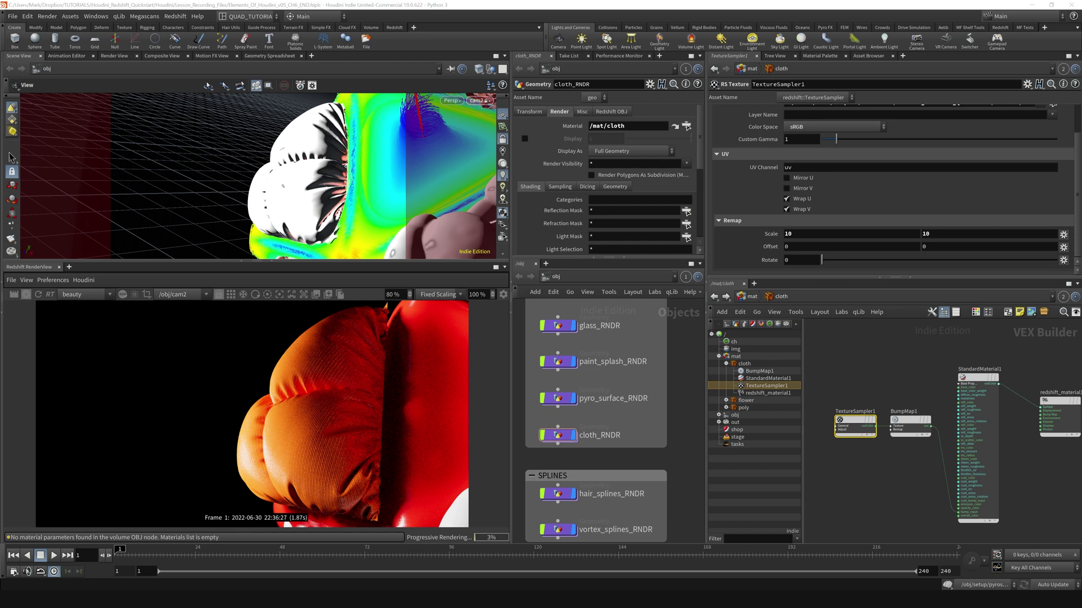
- Save, then set StandardMaterial1's reflection roughness to 0.523 and reflection weight to 0.498
key(ctrl+s)
click(974, 394)
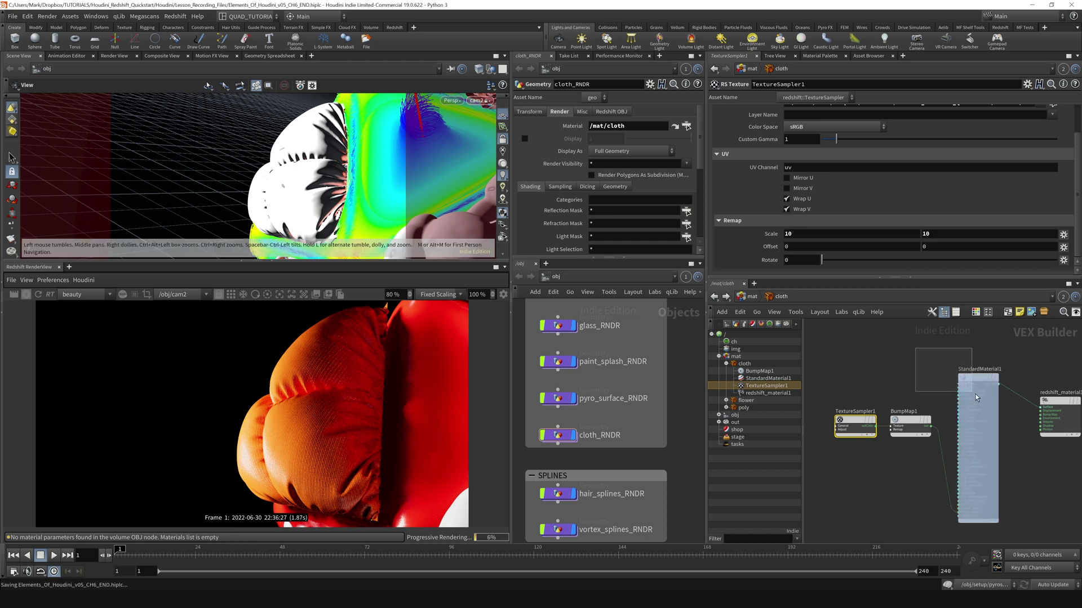
scroll(752, 245, down, 3)
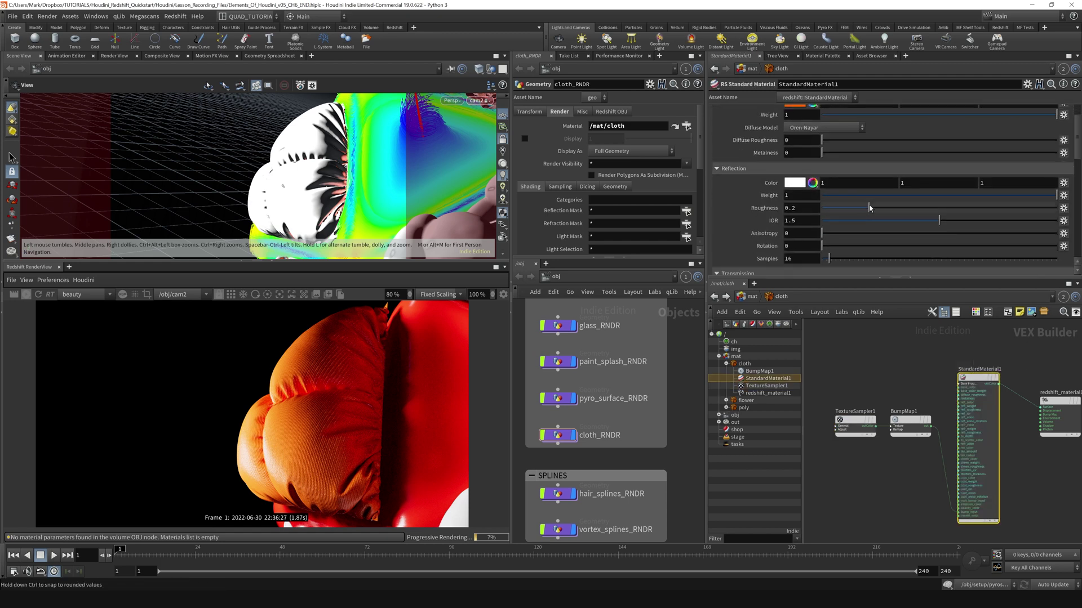
drag(882, 209, 922, 209)
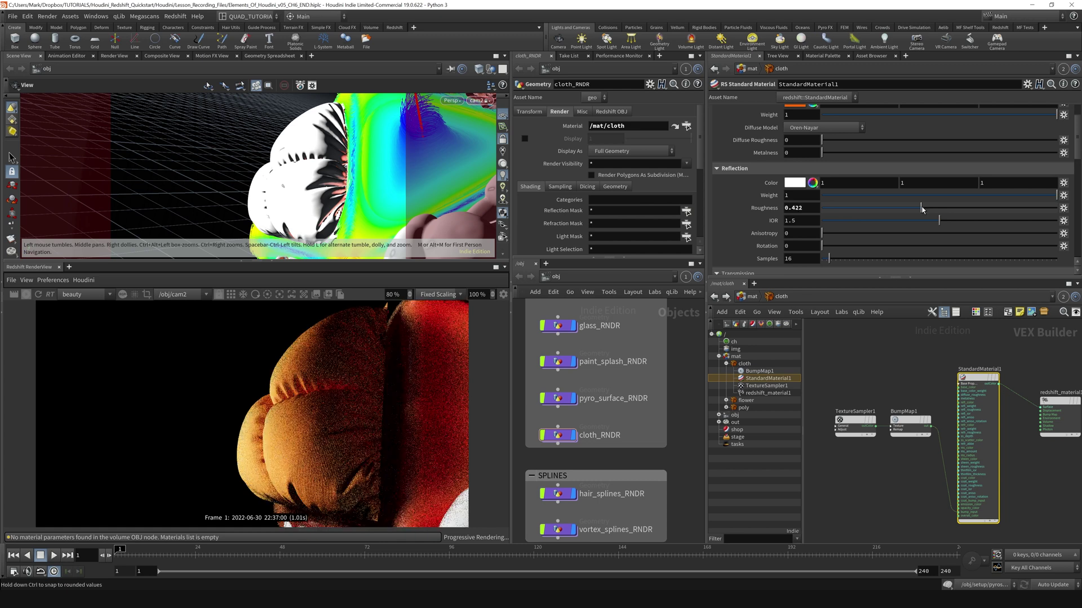
drag(923, 209, 944, 207)
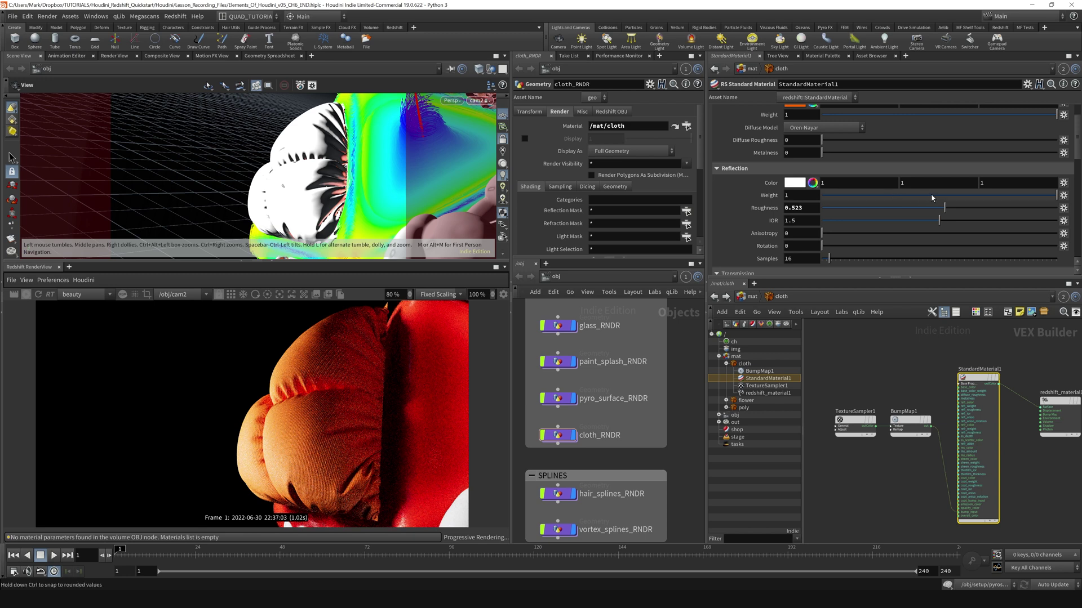
click(934, 196)
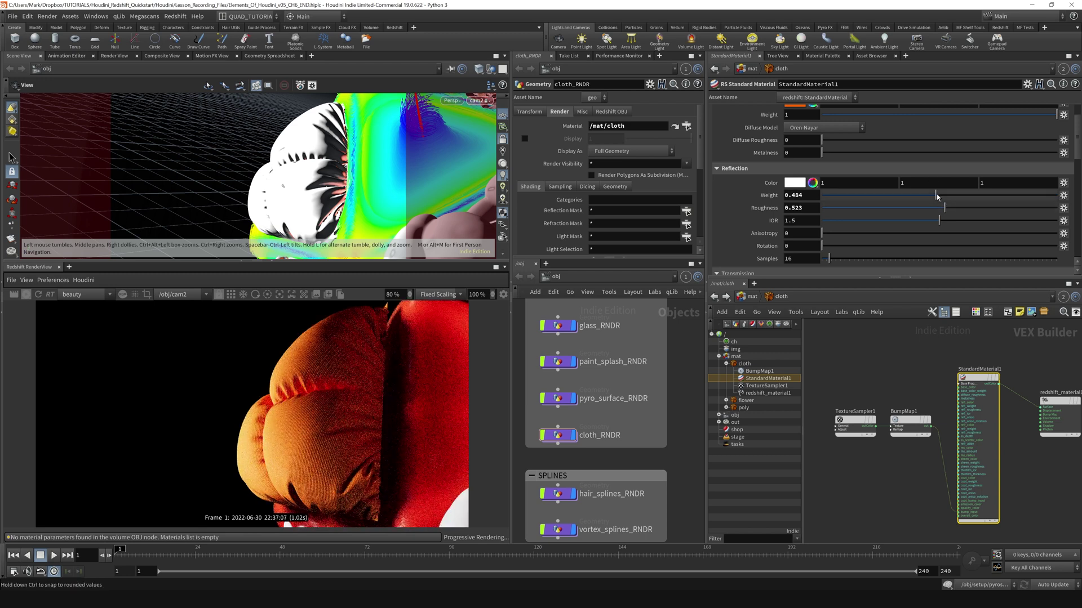
drag(937, 196, 939, 195)
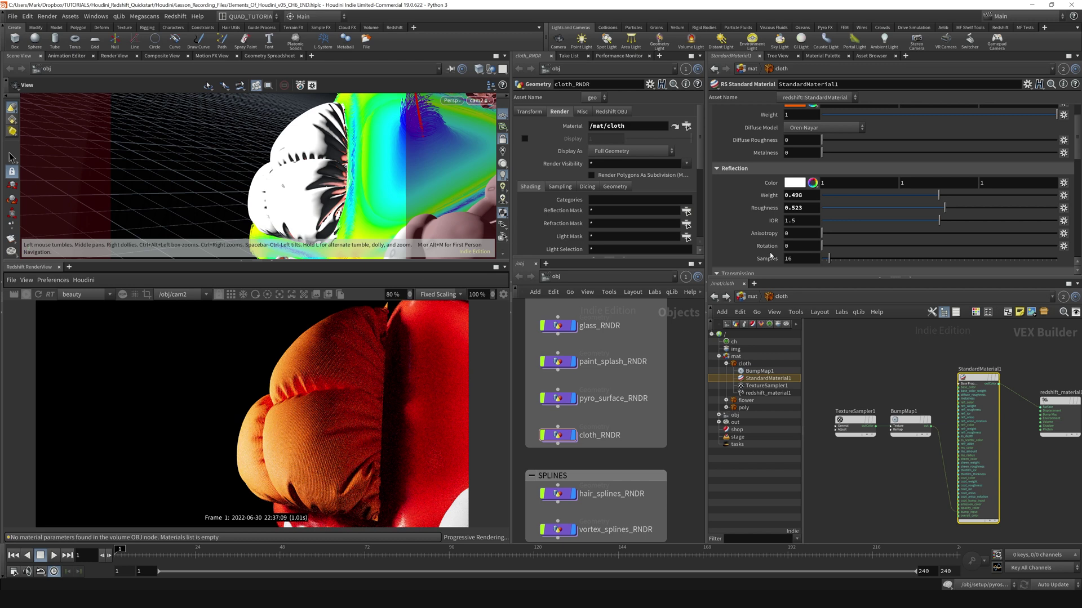
scroll(743, 211, up, 3)
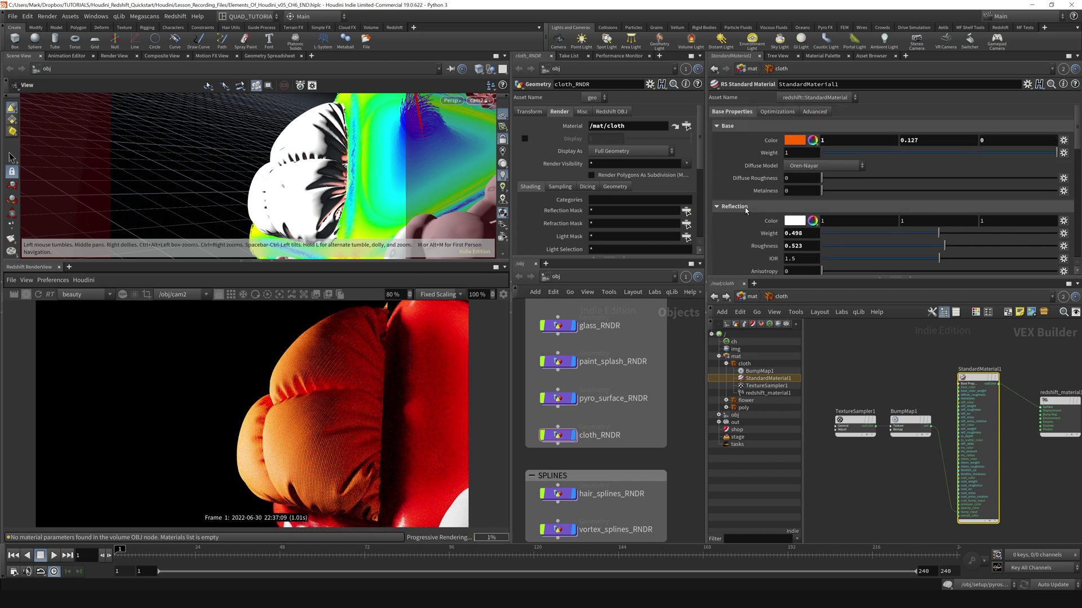
- Expand the cloth material's Subsurface settings and set Weight 0.372 and Scale 0.29
scroll(744, 207, down, 3)
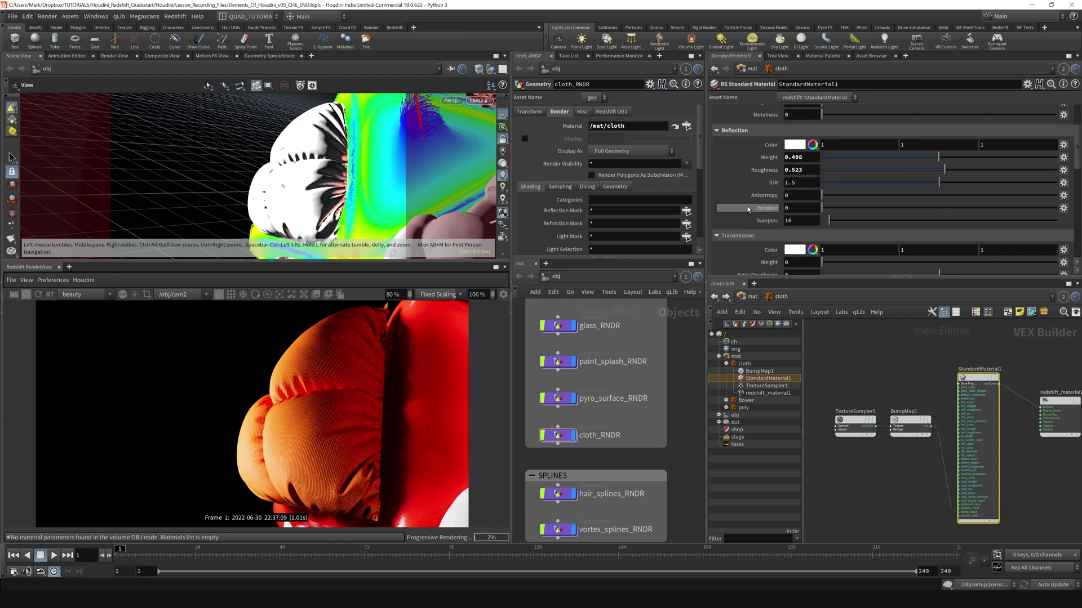
scroll(747, 206, down, 2)
scroll(747, 206, down, 1)
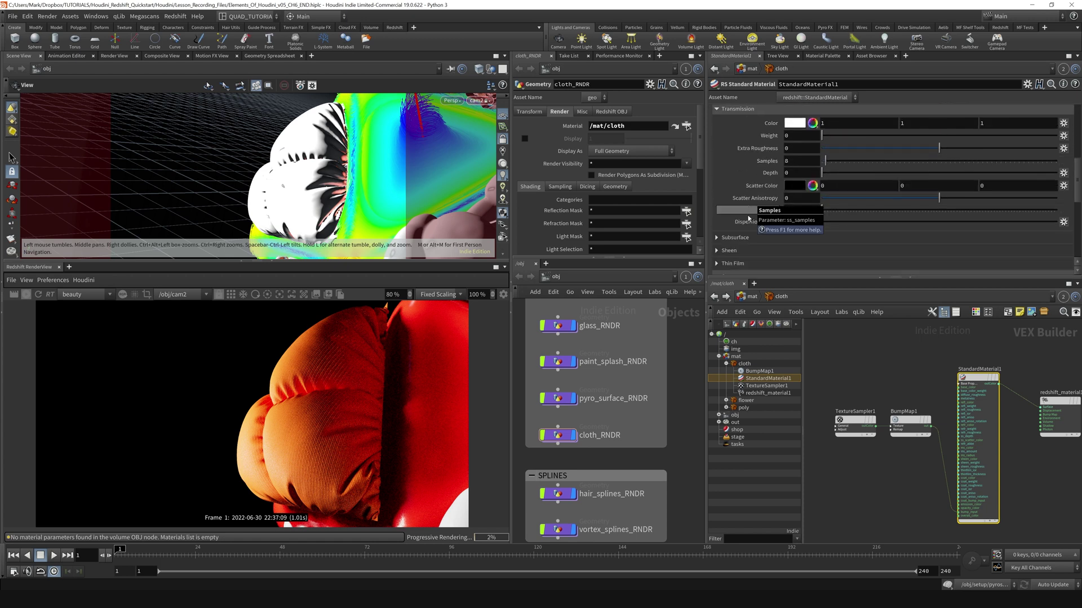
click(731, 237)
scroll(755, 214, down, 2)
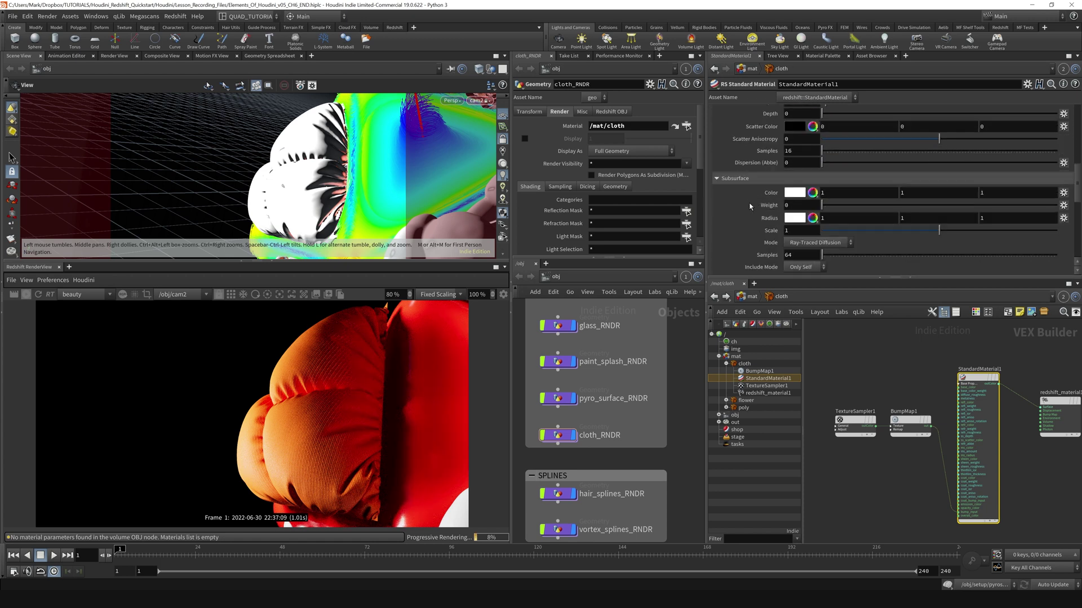
scroll(750, 206, down, 1)
drag(822, 193, 933, 193)
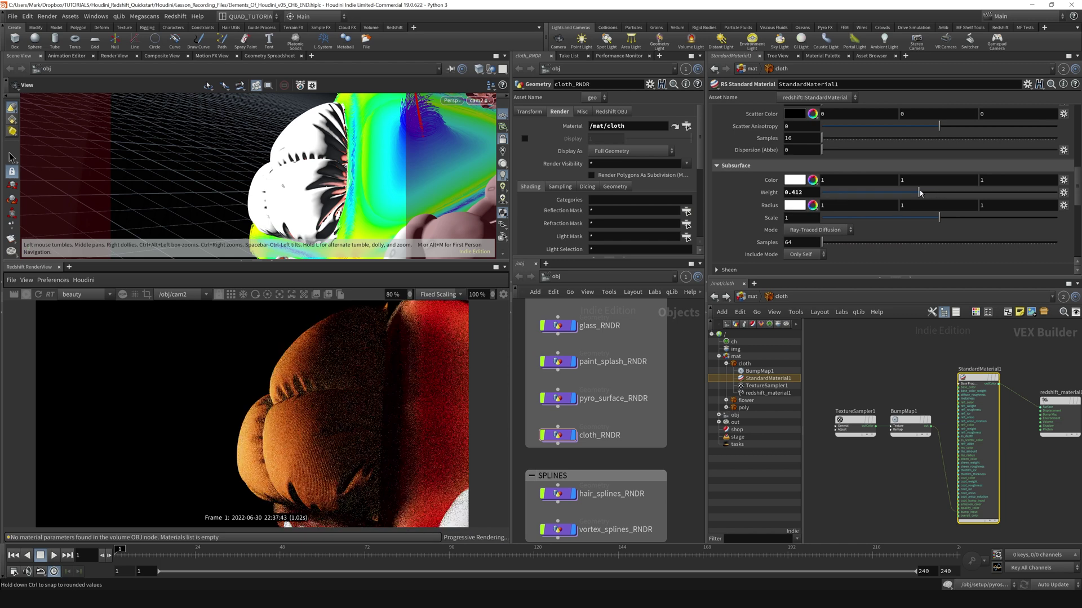
drag(919, 192, 909, 193)
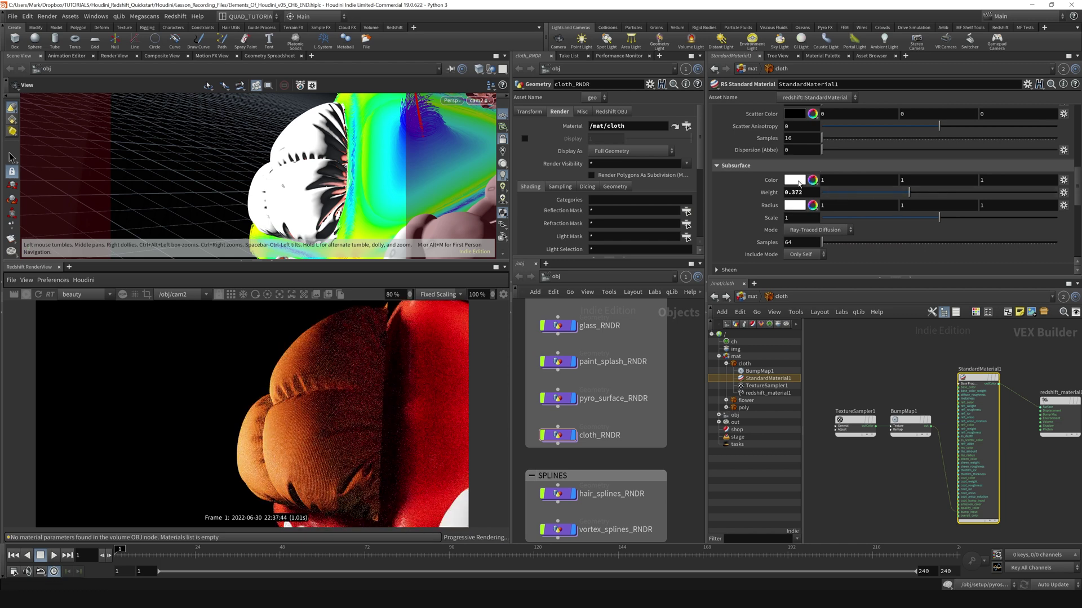
drag(923, 220, 866, 220)
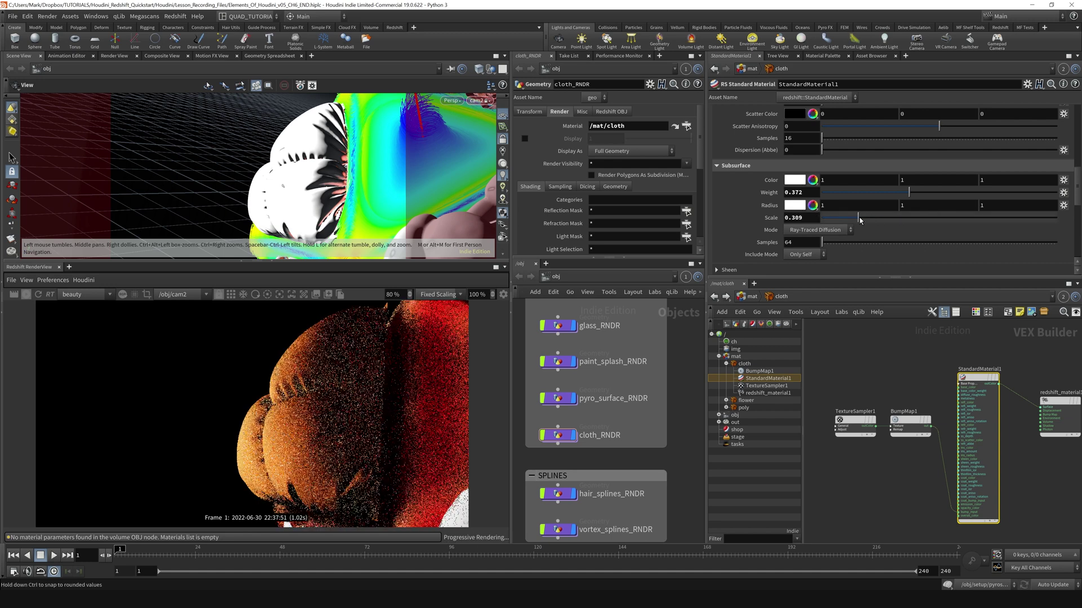
drag(867, 218, 855, 217)
- Make the subsurface colour red-orange (1, 0.081, 0) and draw a render region around the airbags
click(794, 181)
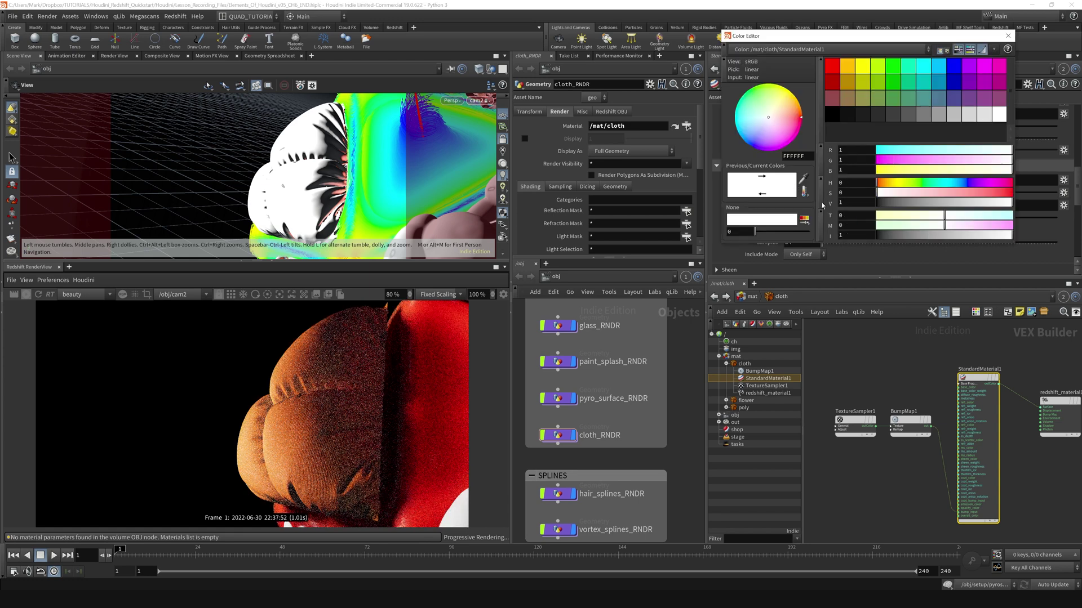
click(847, 68)
click(888, 160)
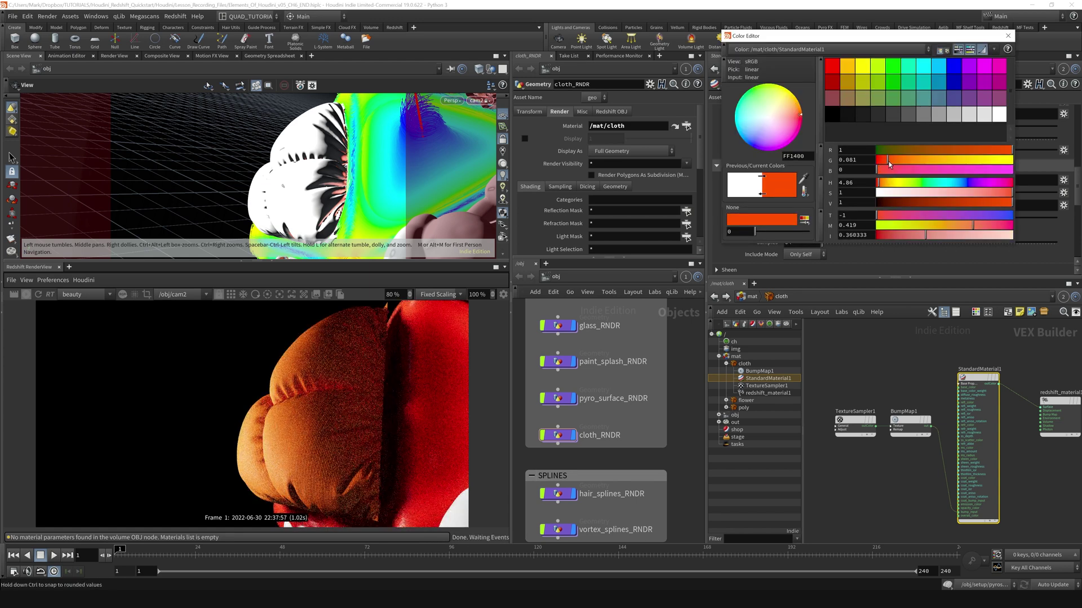
click(1009, 36)
scroll(419, 440, down, 1)
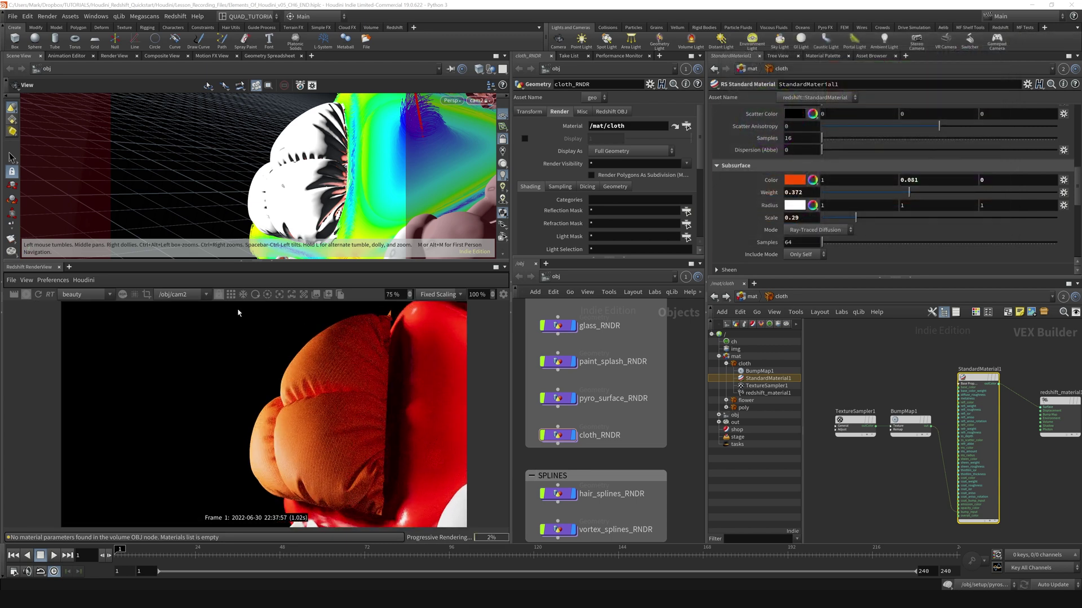
drag(235, 308, 423, 527)
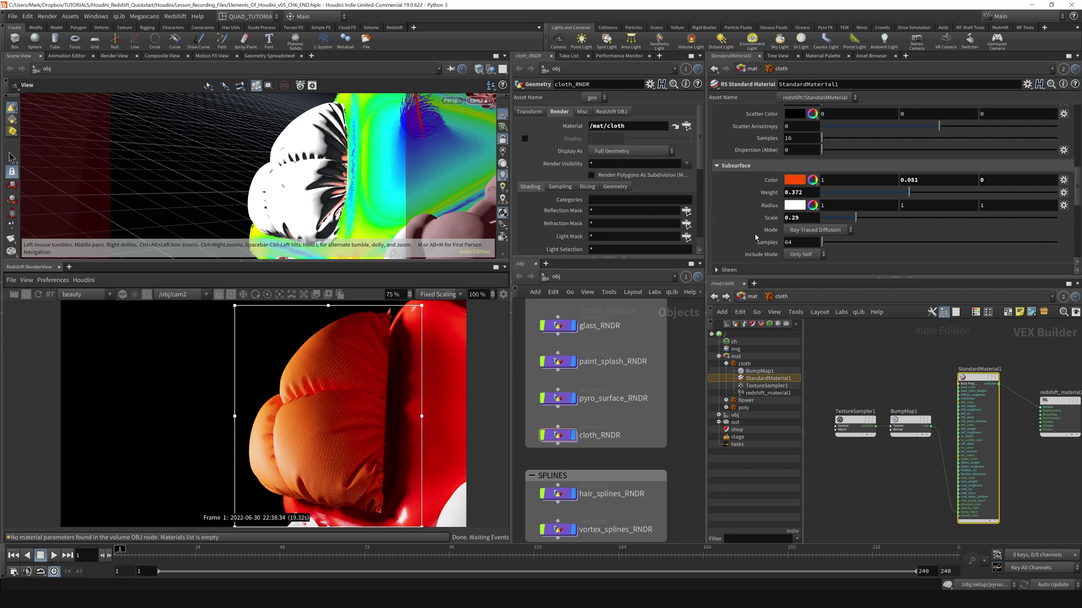
- Lower the cloth's reflection weight to 0.325 and save the scene
scroll(755, 237, up, 5)
scroll(845, 180, up, 5)
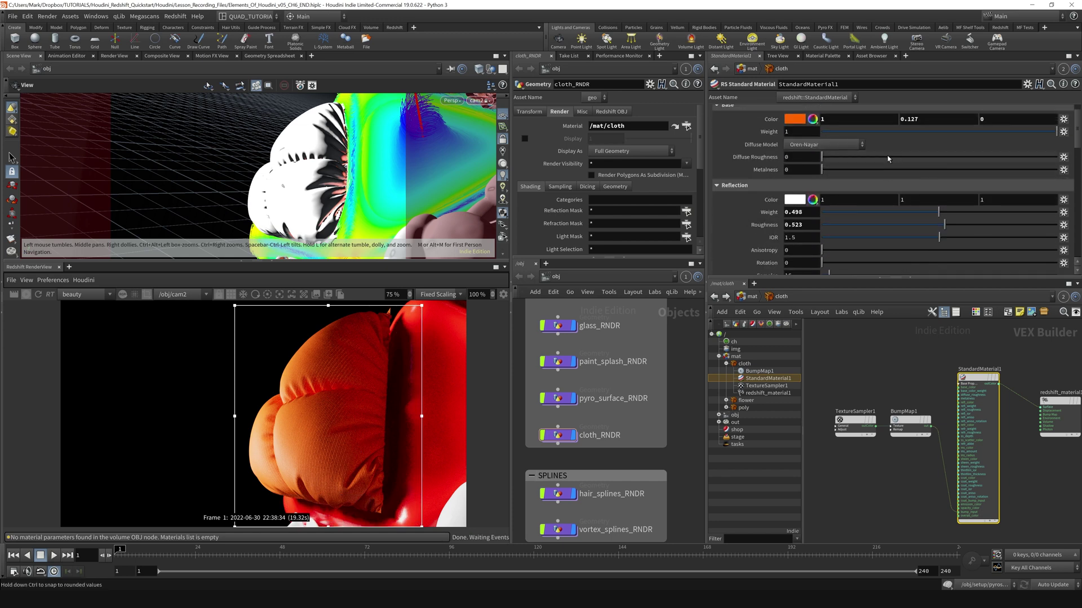
click(899, 212)
key(ctrl+s)
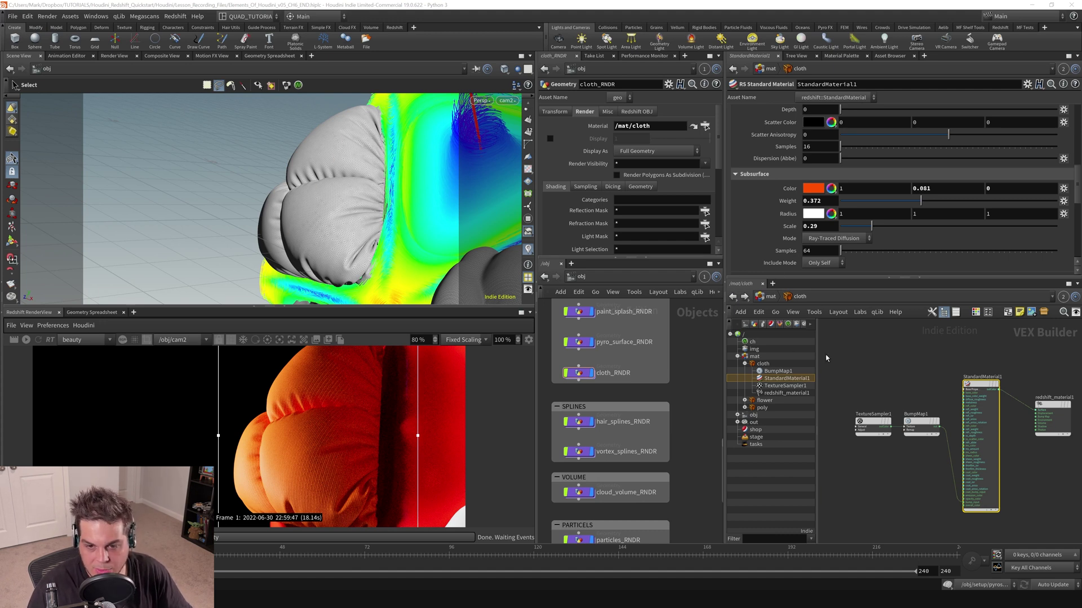
- On Redshift_ROP1's Global Illumination tab, set the secondary GI engine to Brute Force
click(753, 422)
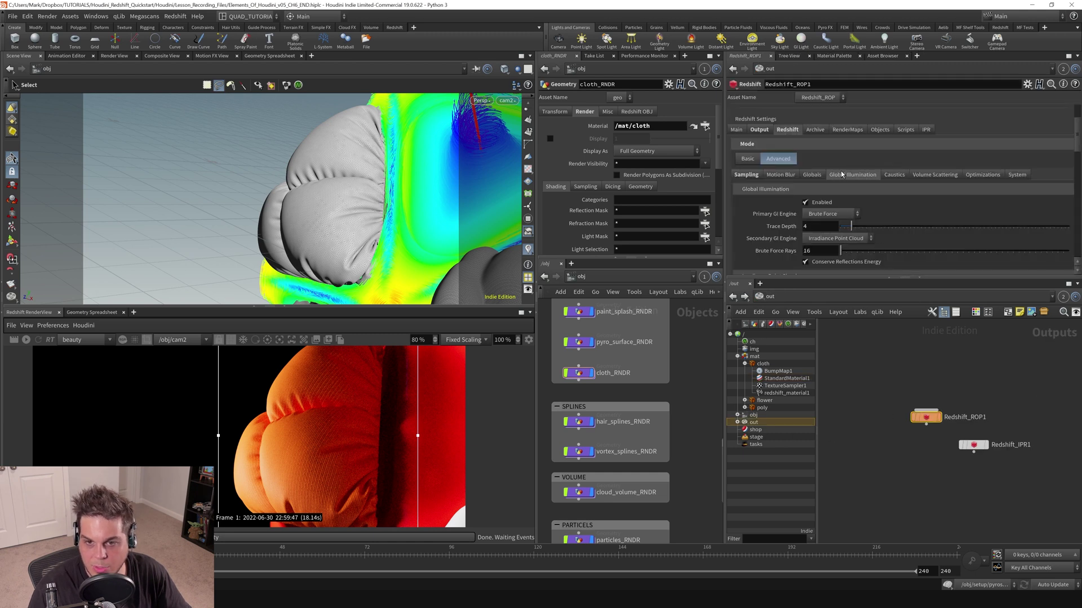
click(745, 174)
click(845, 175)
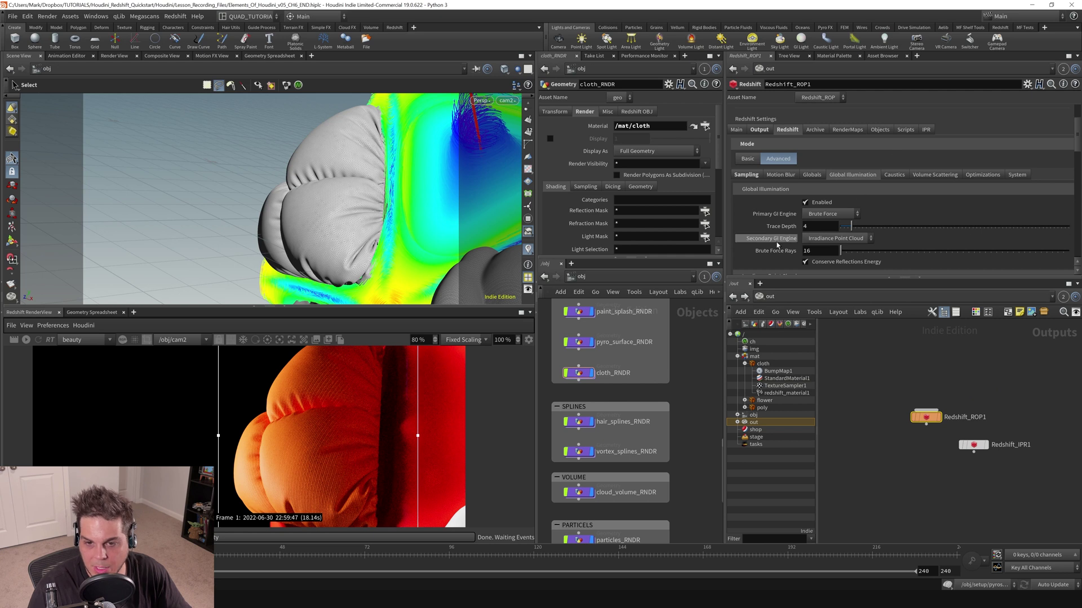
click(836, 239)
click(830, 260)
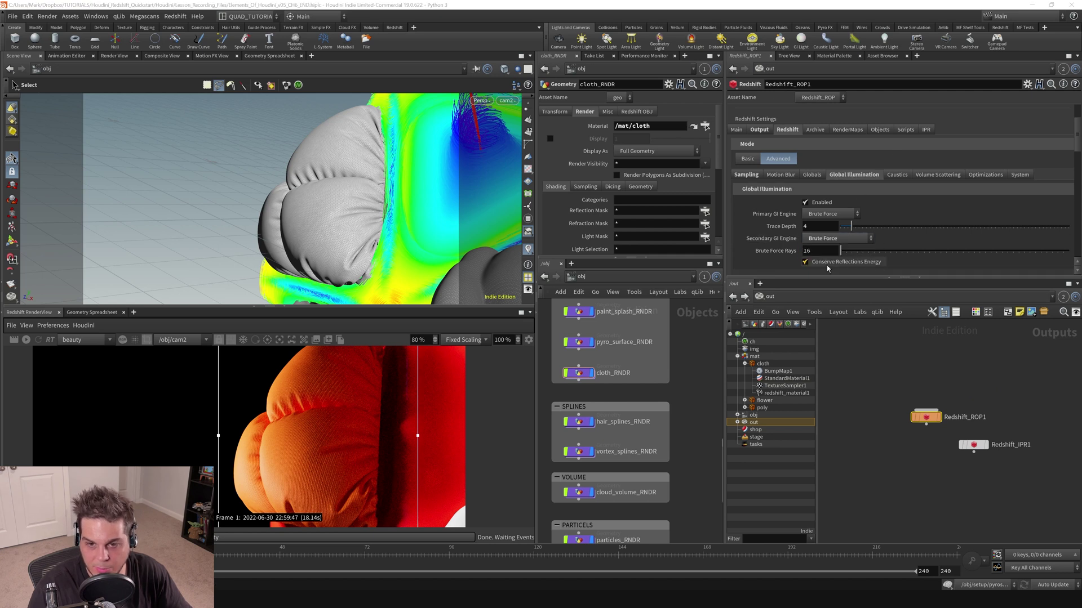